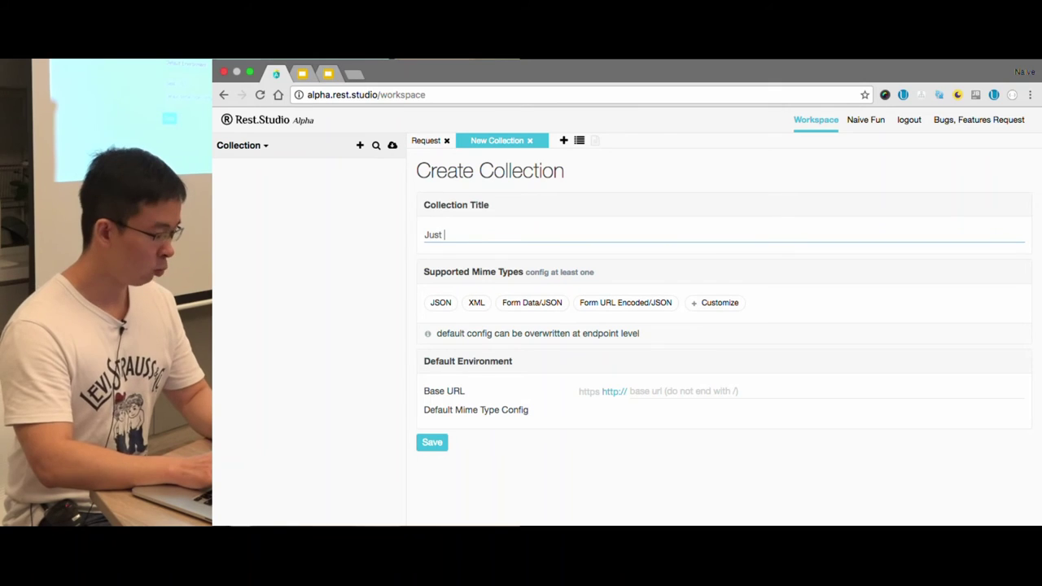
Title the new collection "Just Another Blog" and add JSON as a supported mime type.
type("nother ")
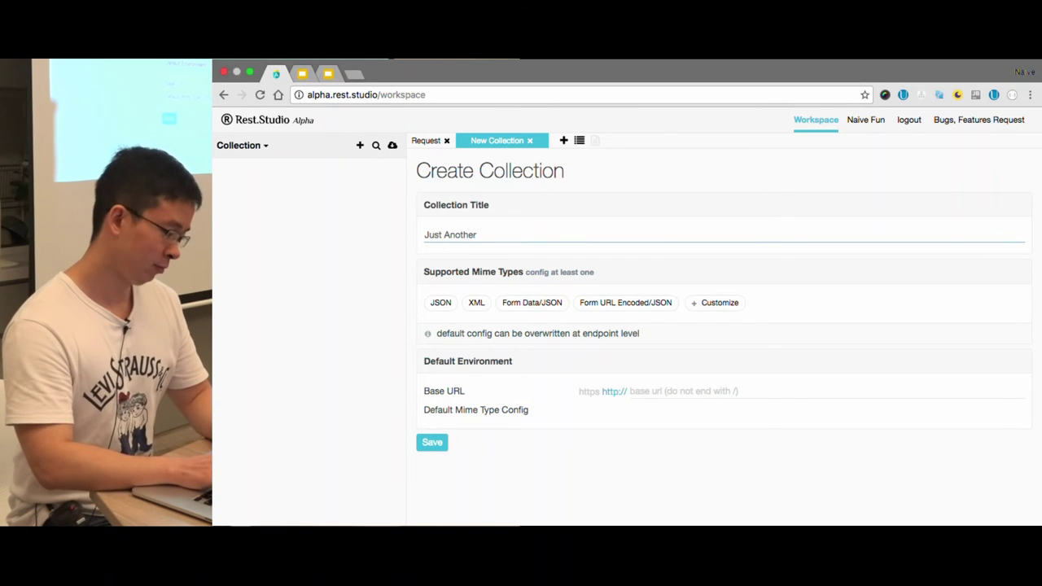
type("Blog")
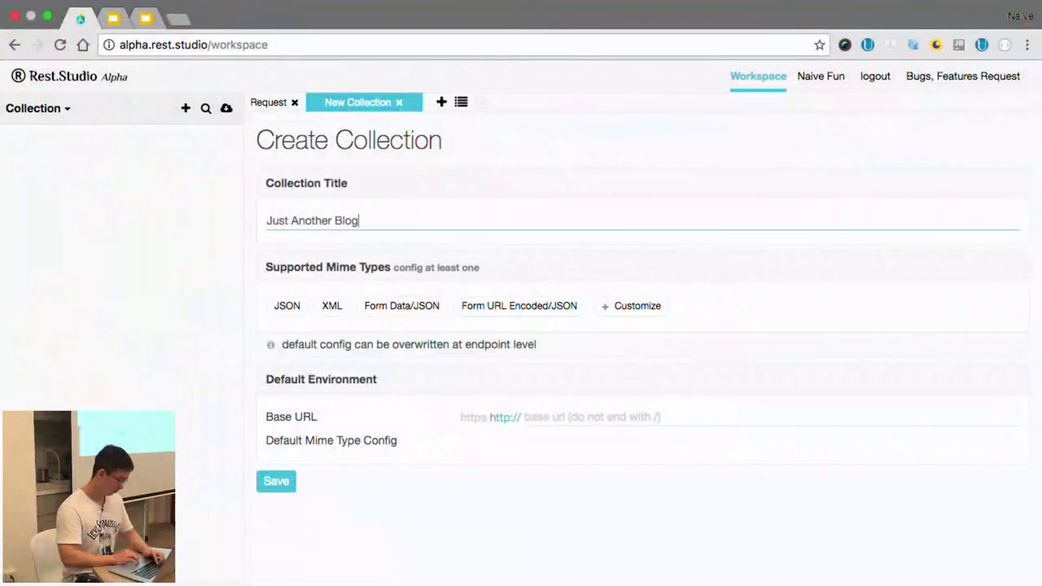
left_click(287, 307)
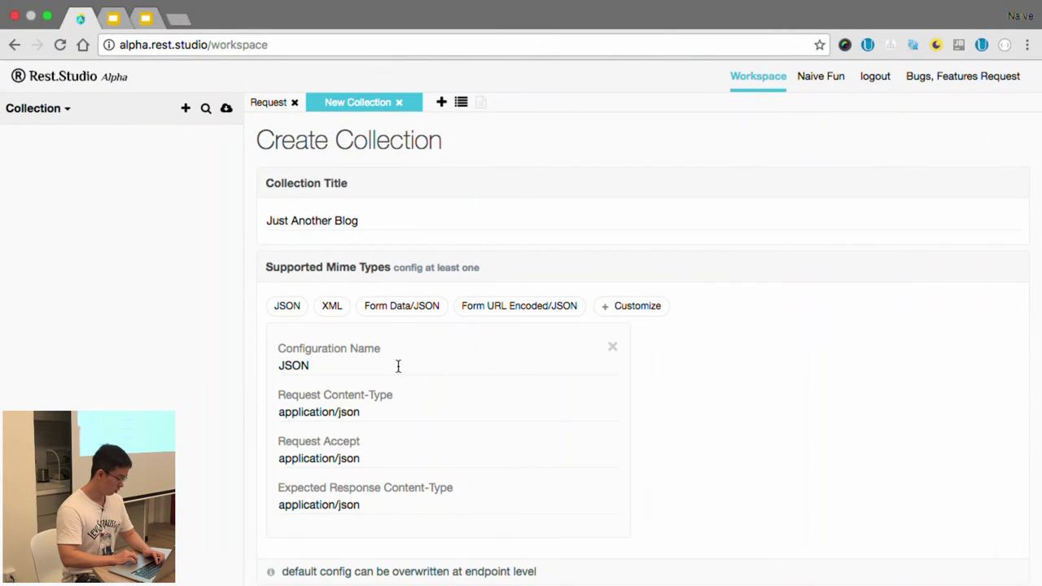
scroll(398, 367, "down", 3)
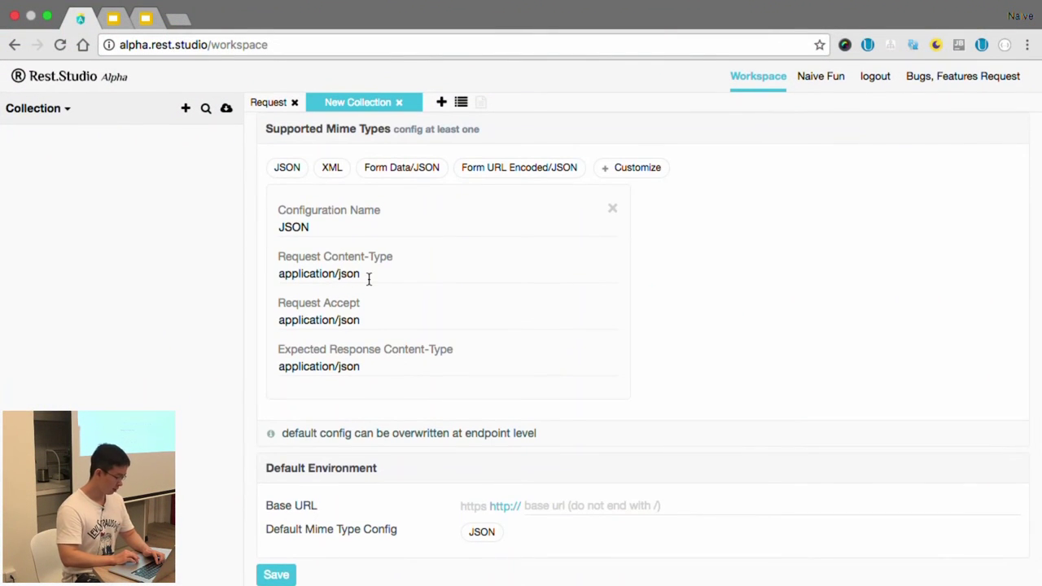
Set the default environment's base URL to localhost:8080 with JSON as default mime type, and save the collection.
left_click(540, 511)
type("localhost:8080")
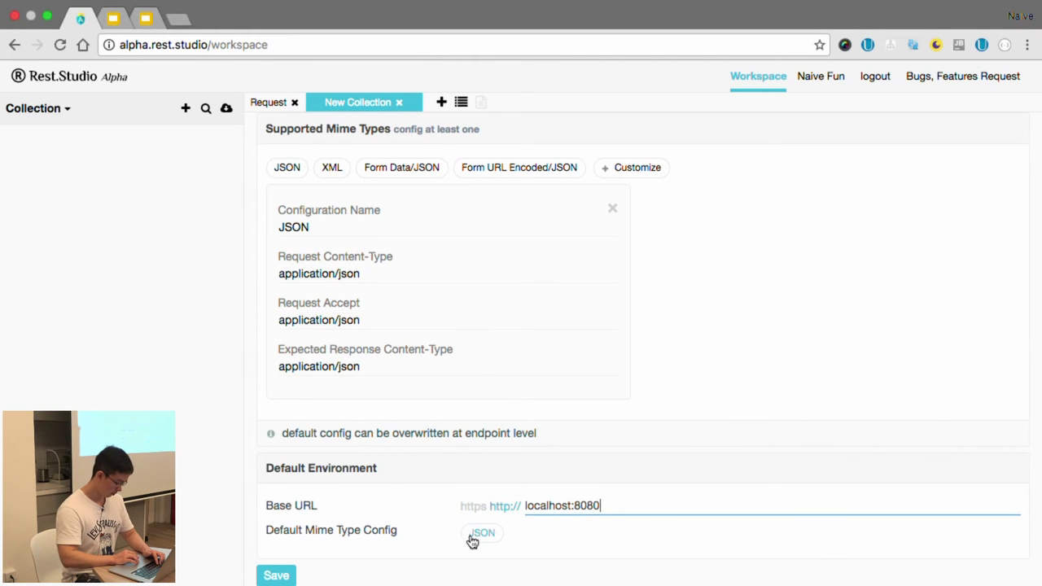
left_click(478, 534)
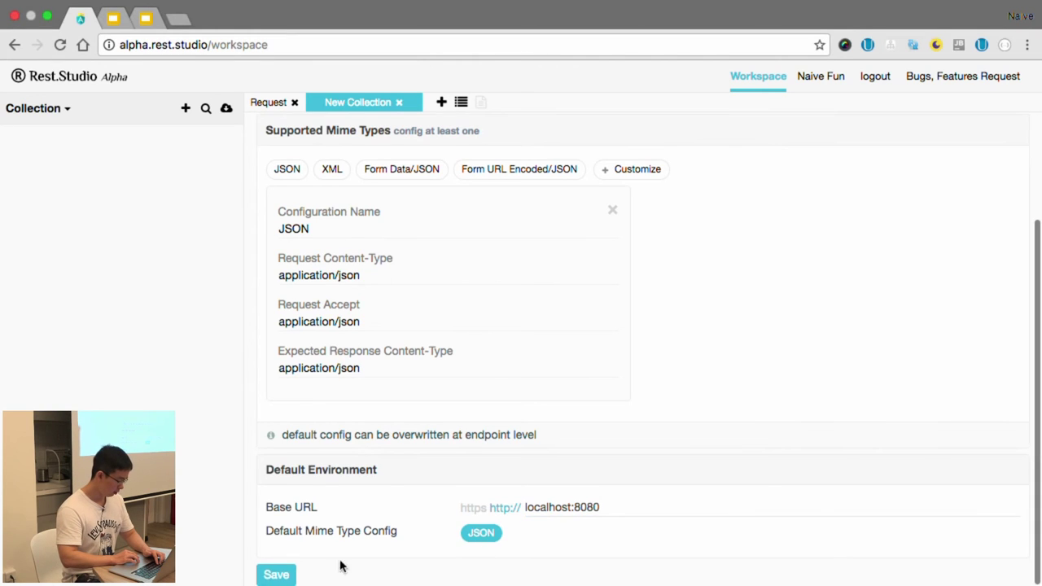
left_click(285, 576)
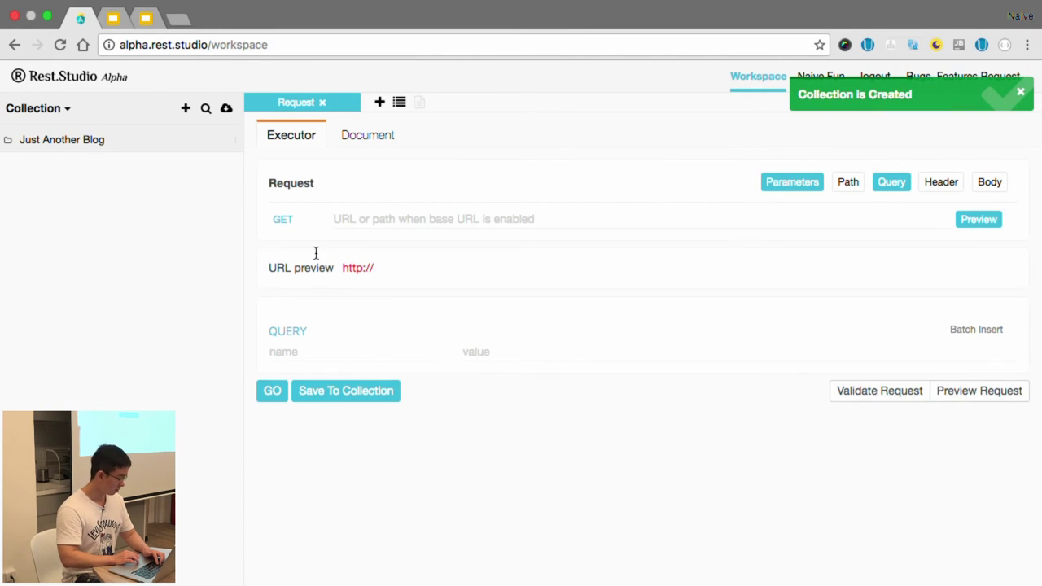
Generate endpoints in the Just Another Blog collection with the CRUD Creator, using path /blogs, ID name blog_id and object name Blog.
left_click(65, 144)
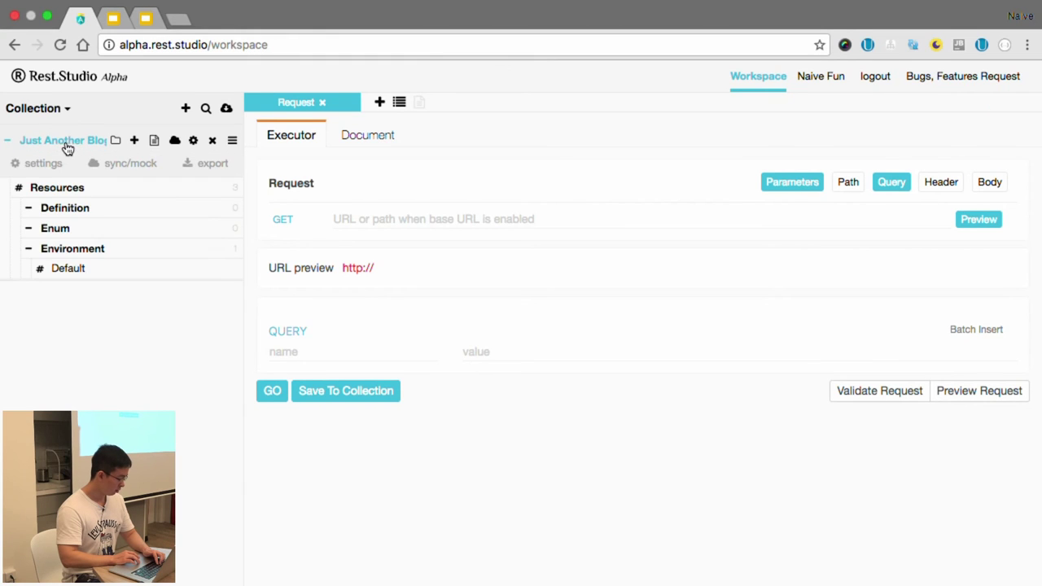
mouse_move(135, 142)
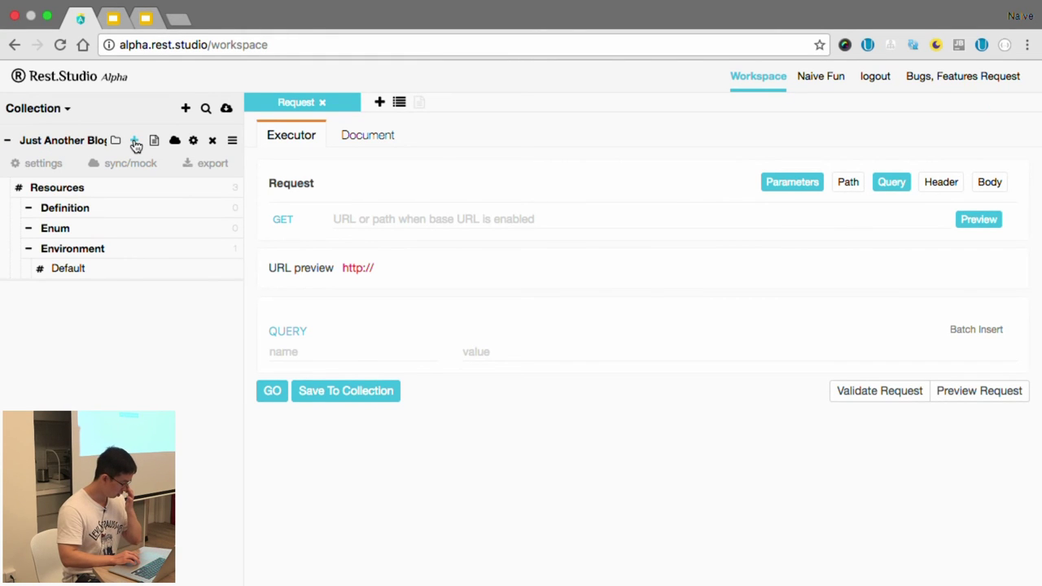
left_click(135, 143)
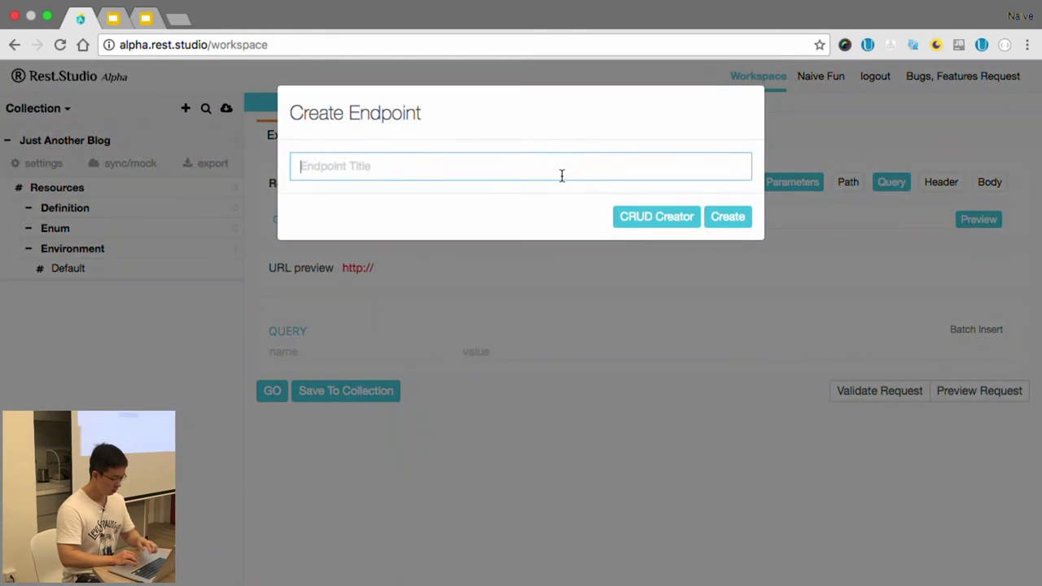
left_click(642, 218)
left_click(485, 160)
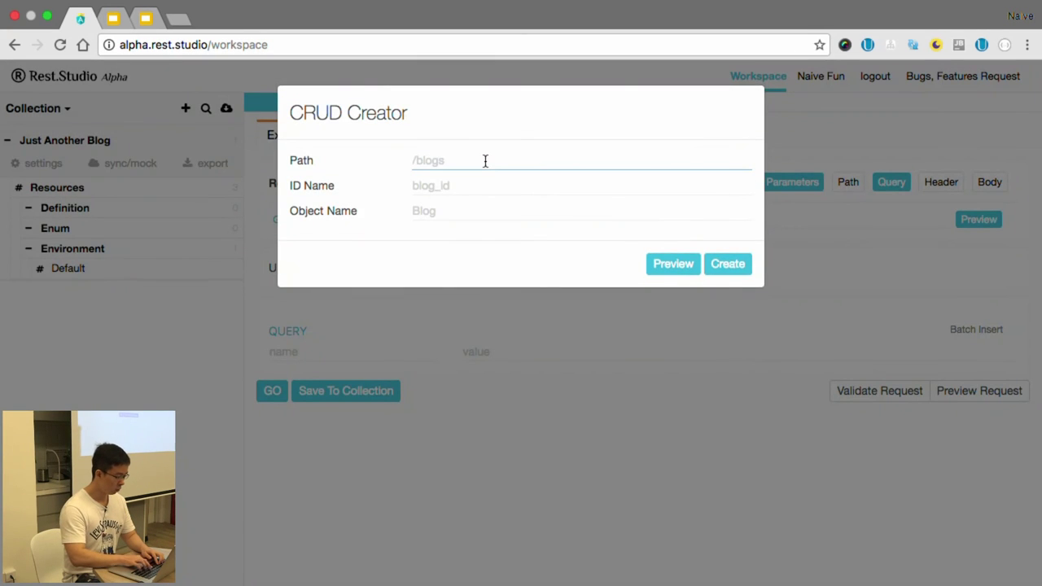
type("/blogs")
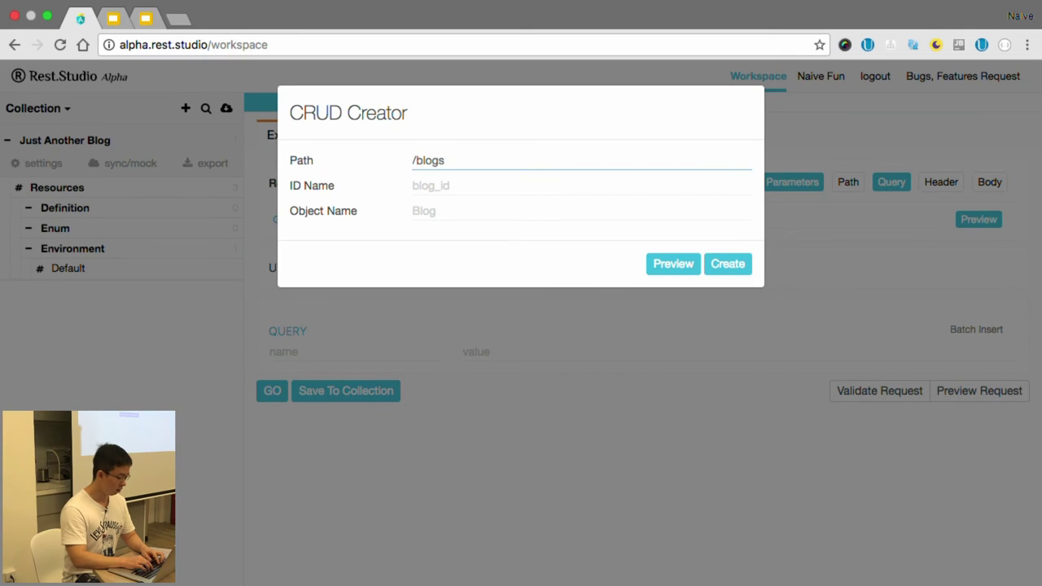
key("Tab")
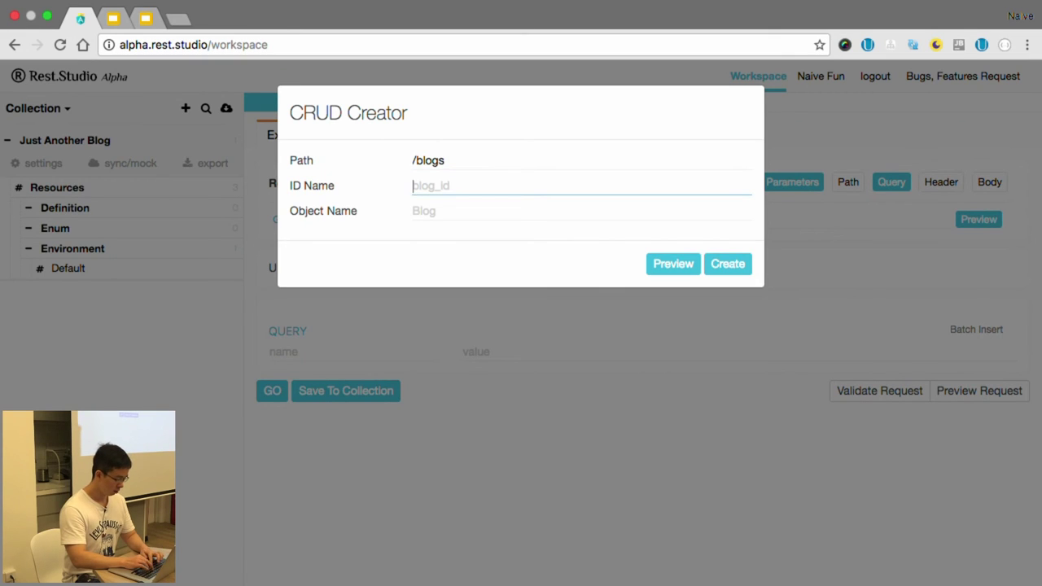
type("blog_id")
key("Tab")
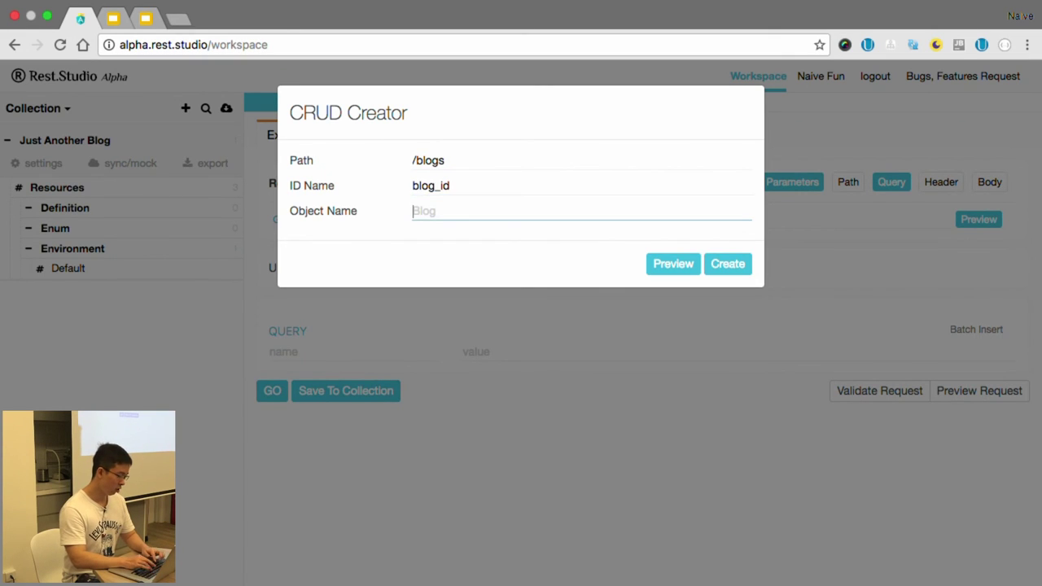
type("Blog")
left_click(668, 268)
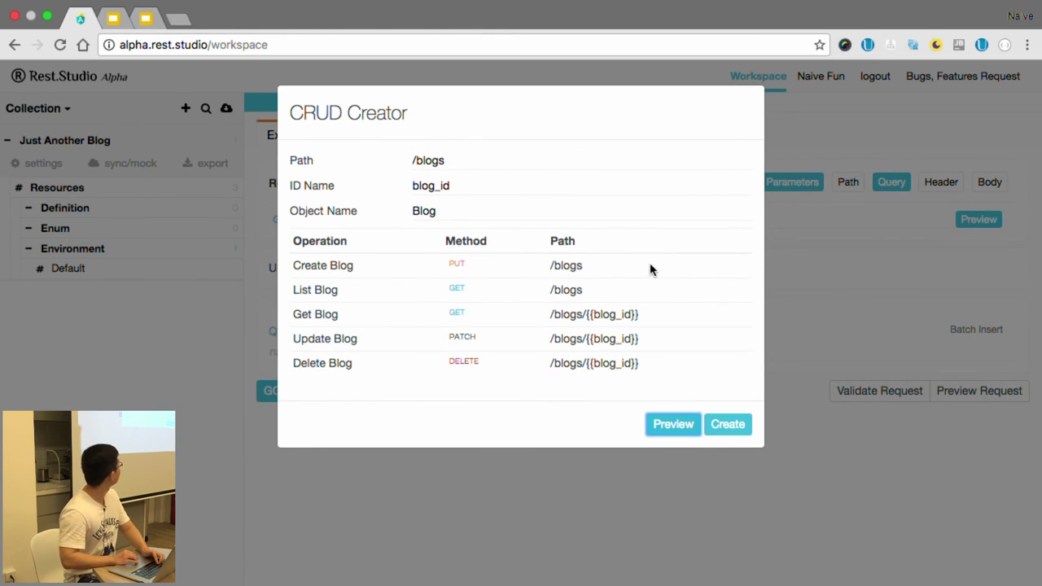
left_click(733, 428)
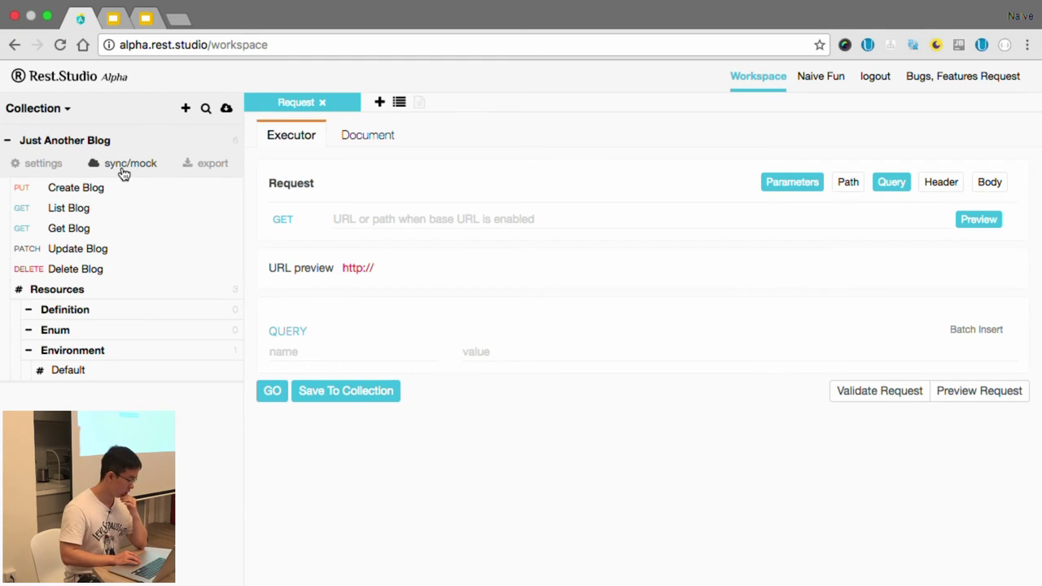
Enable cloud sync for the Just Another Blog collection and create its mock server environment.
left_click(123, 170)
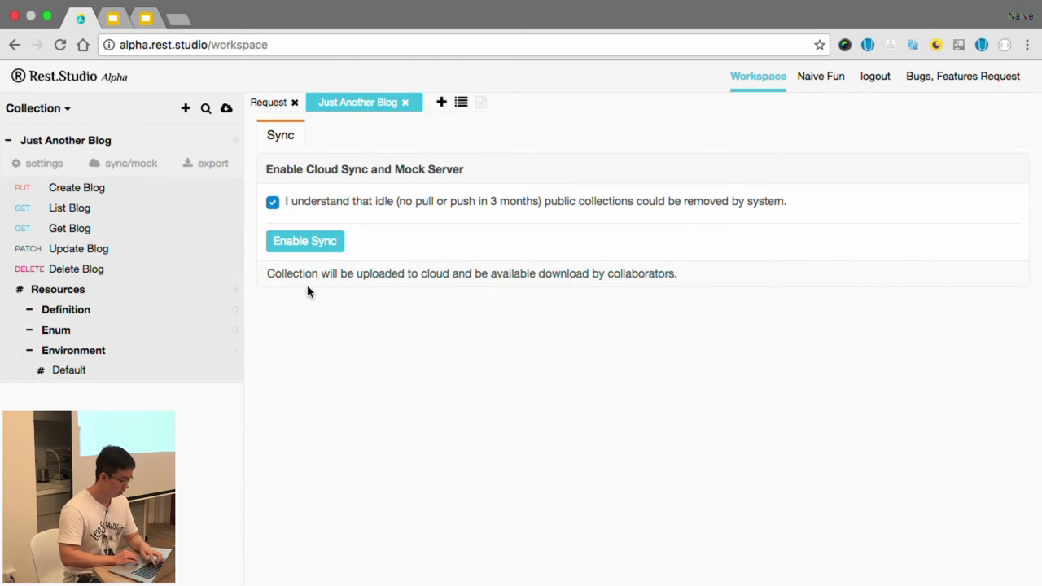
left_click(326, 247)
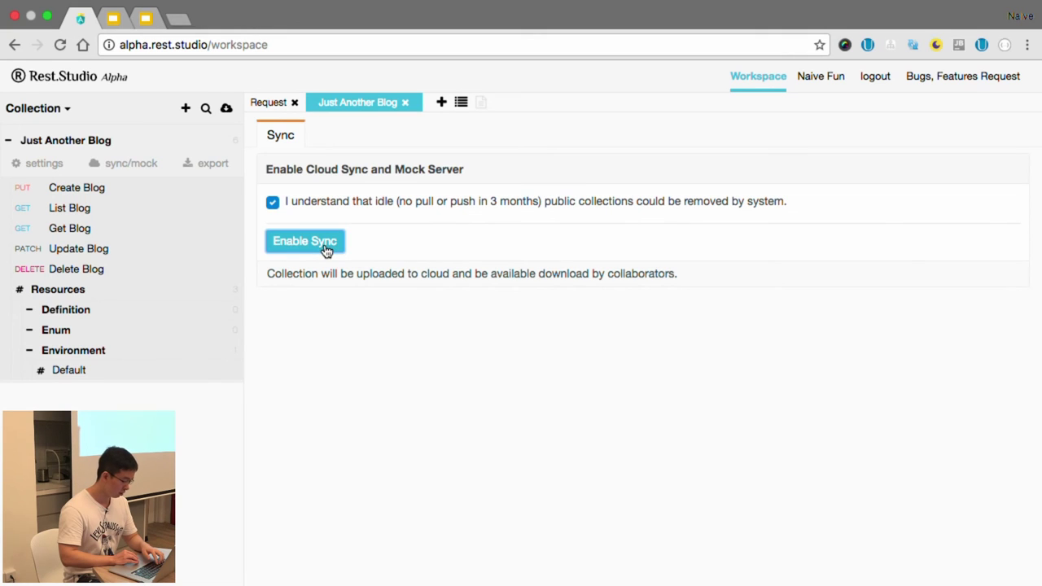
mouse_move(422, 4)
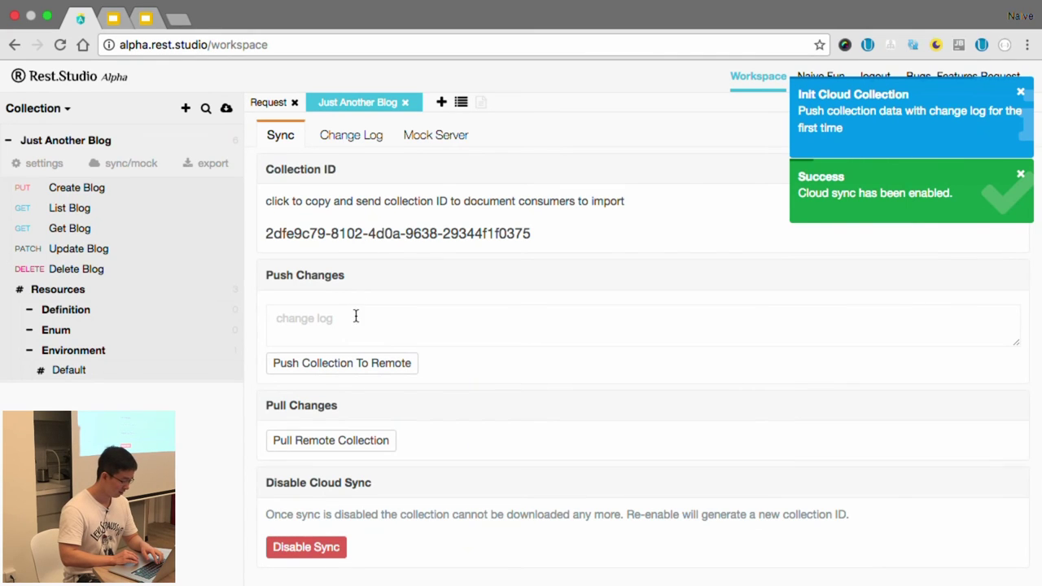
left_click(438, 143)
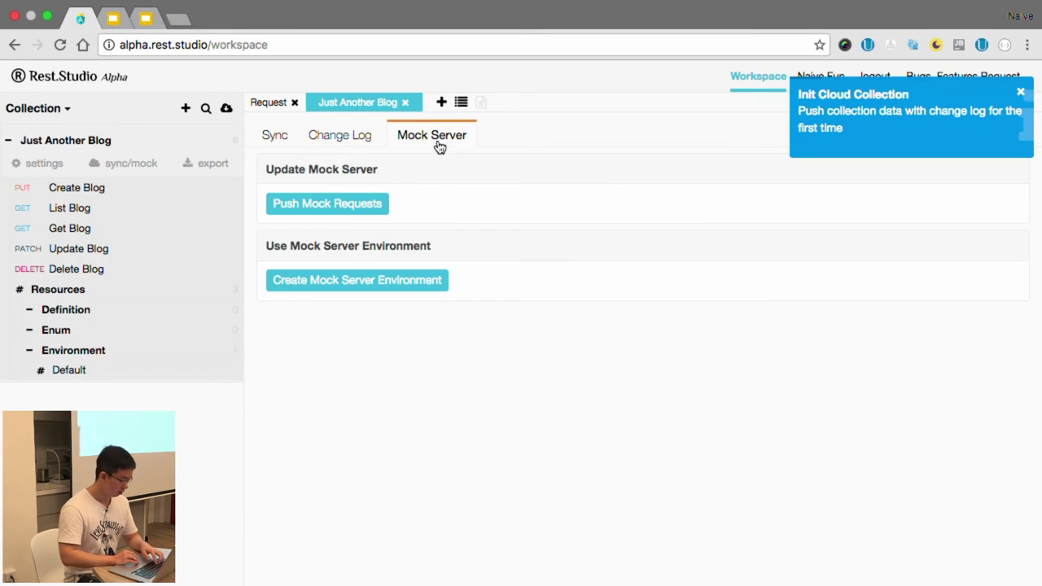
left_click(389, 281)
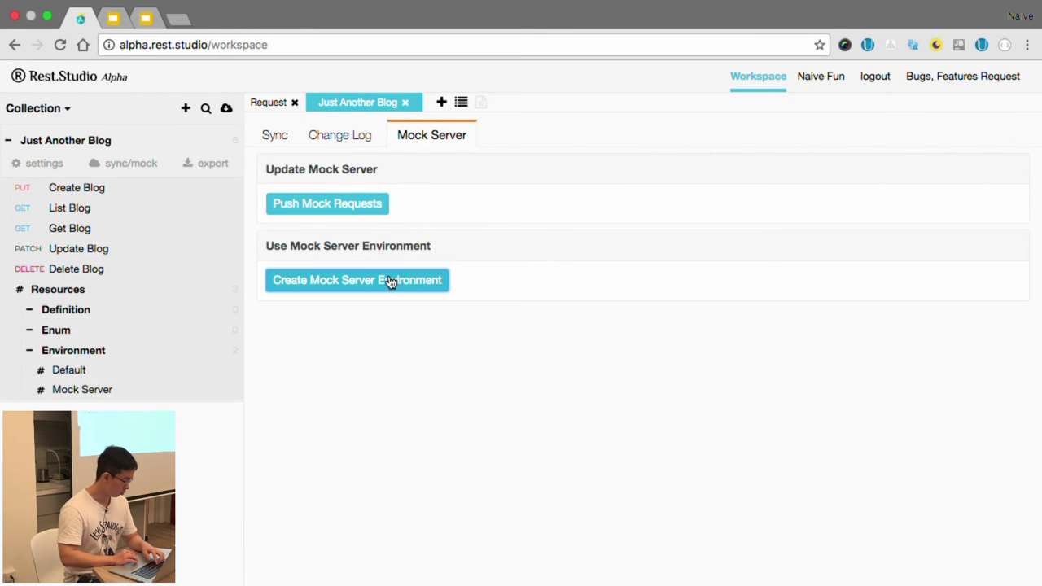
Make the Mock Server environment the default with JSON as its default mime type mode, and save it.
left_click(88, 390)
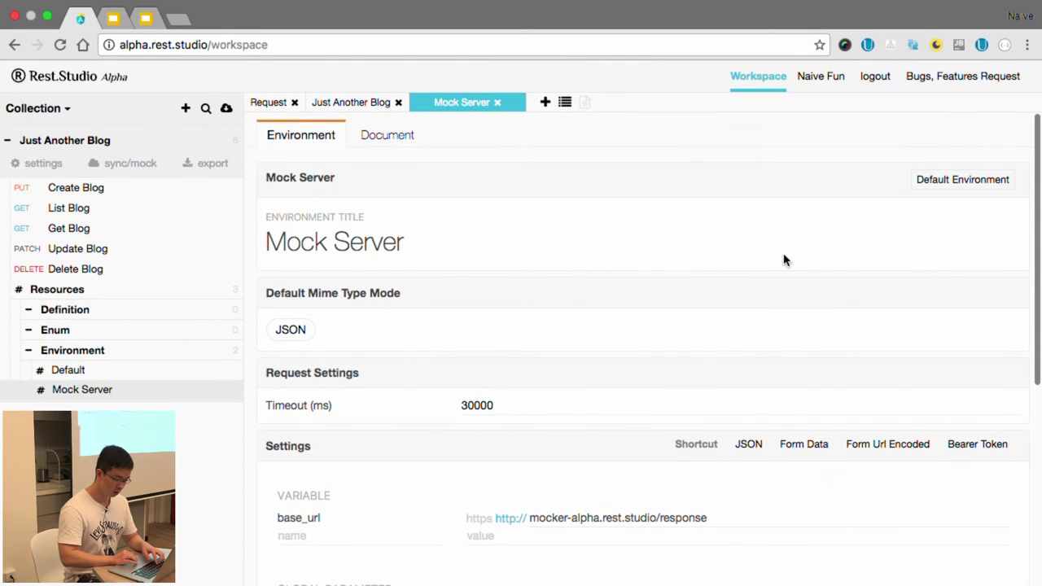
left_click(961, 186)
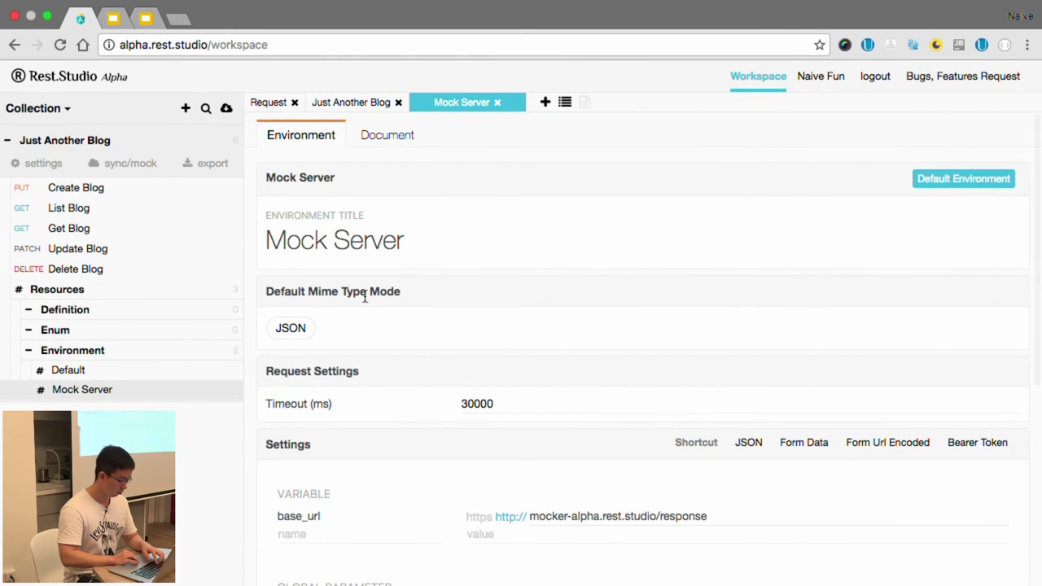
left_click(289, 330)
scroll(379, 350, "down", 5)
scroll(379, 350, "up", 1)
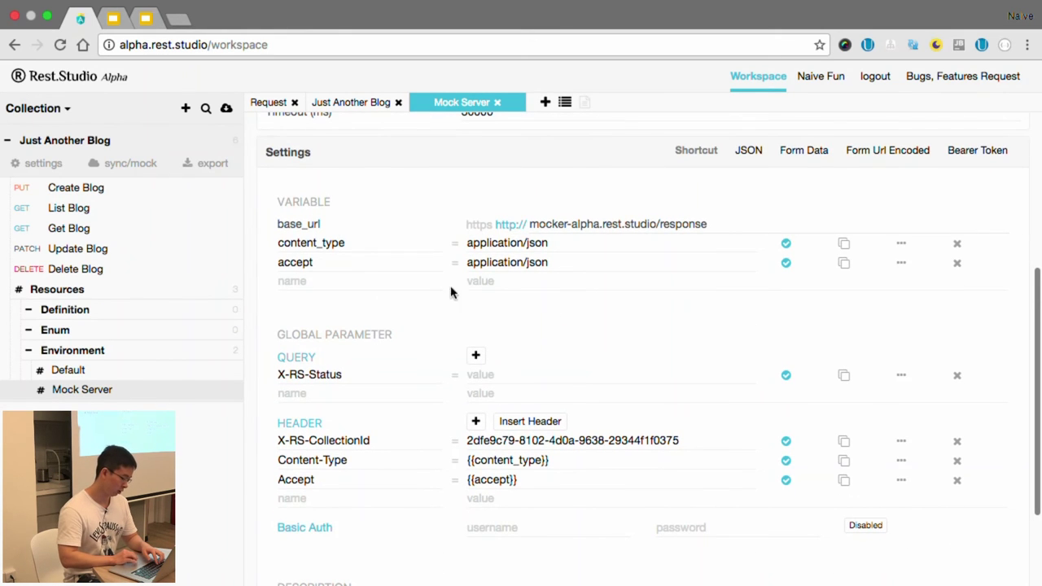
scroll(486, 306, "down", 3)
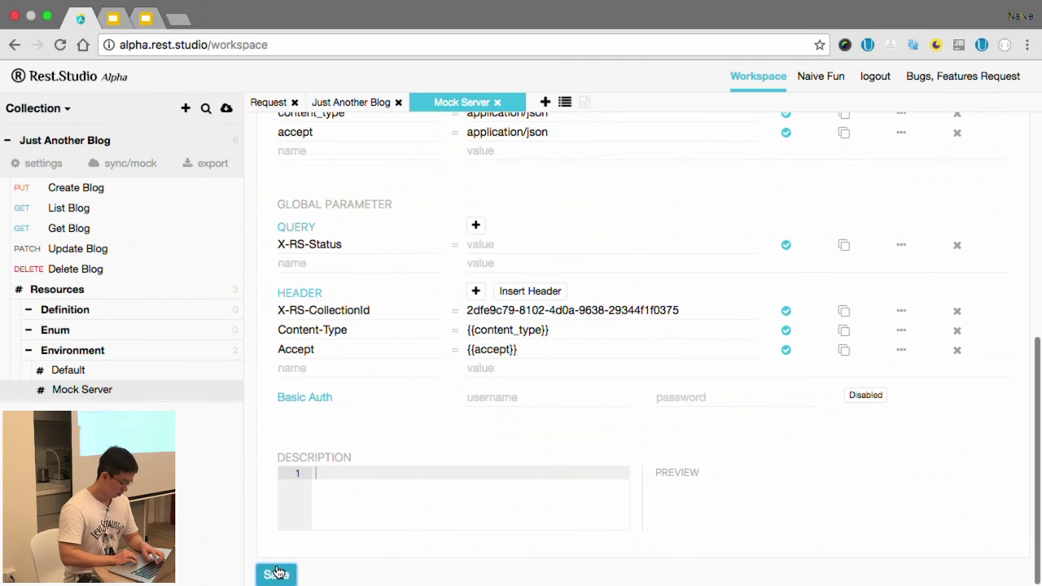
left_click(281, 568)
Send the Create Blog request to the mock server and review its response.
left_click(86, 188)
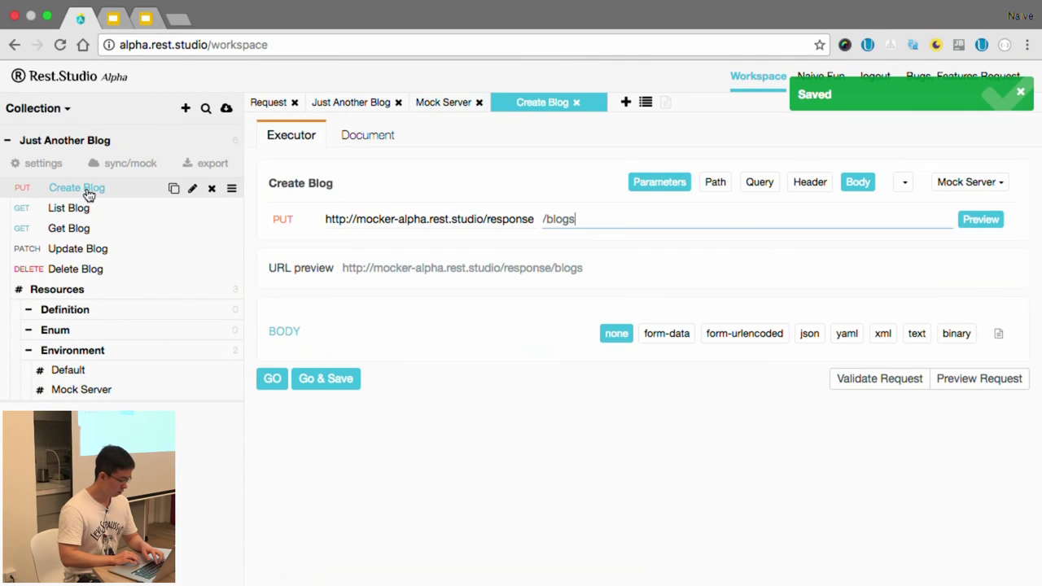
left_click(274, 380)
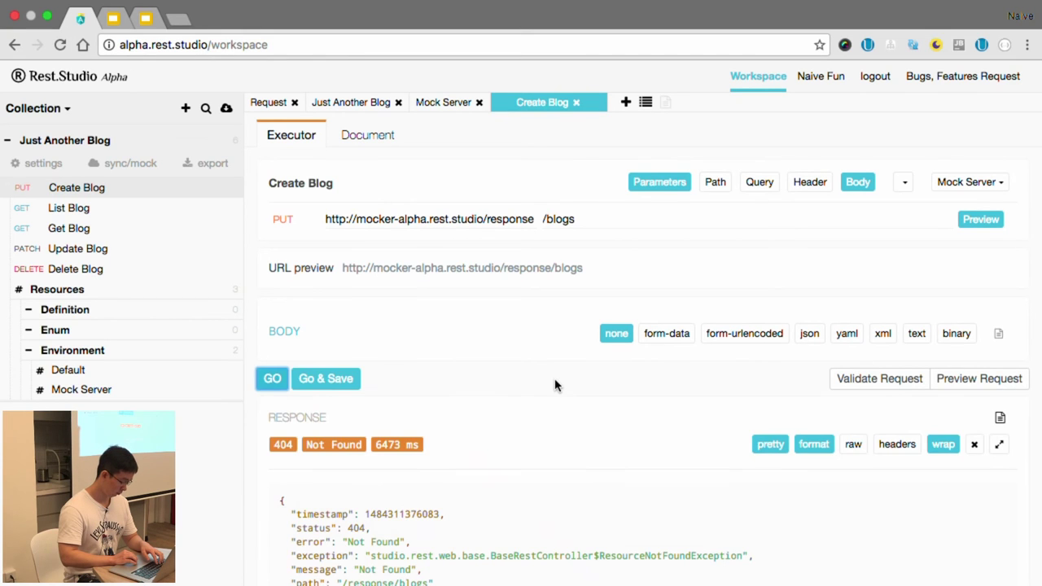
scroll(535, 396, "down", 2)
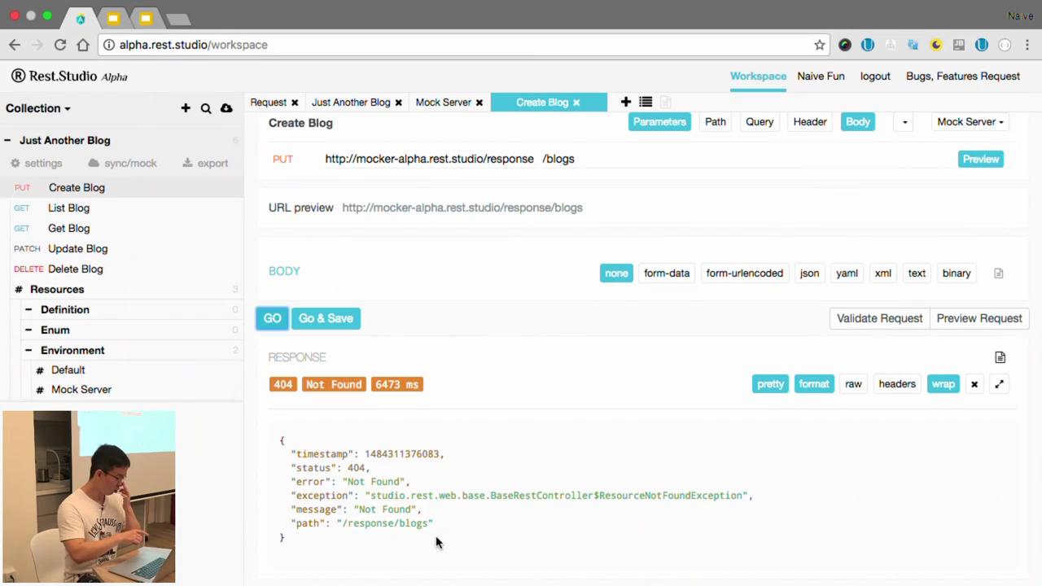
scroll(436, 540, "up", 2)
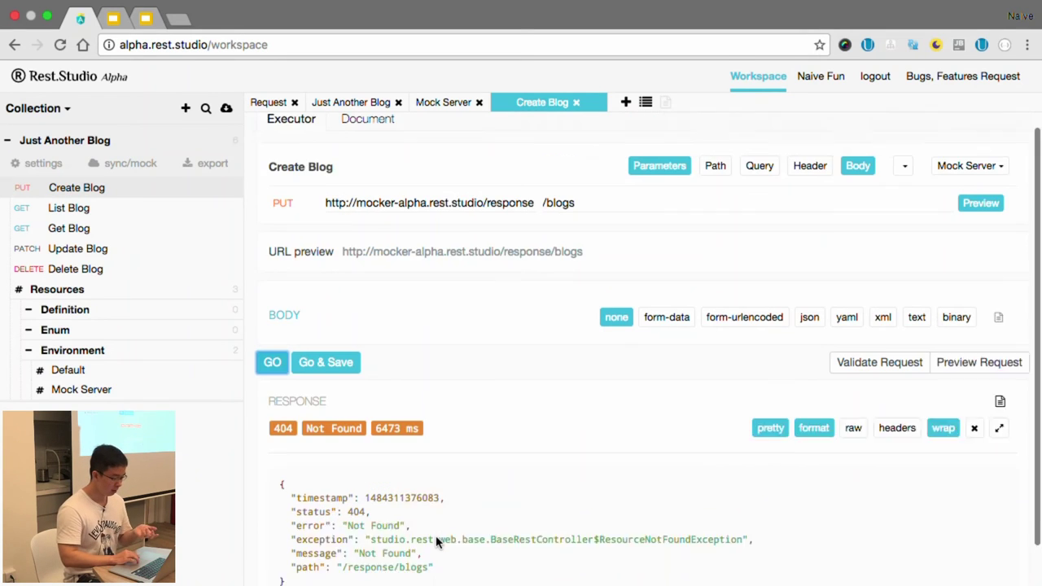
scroll(660, 495, "down", 2)
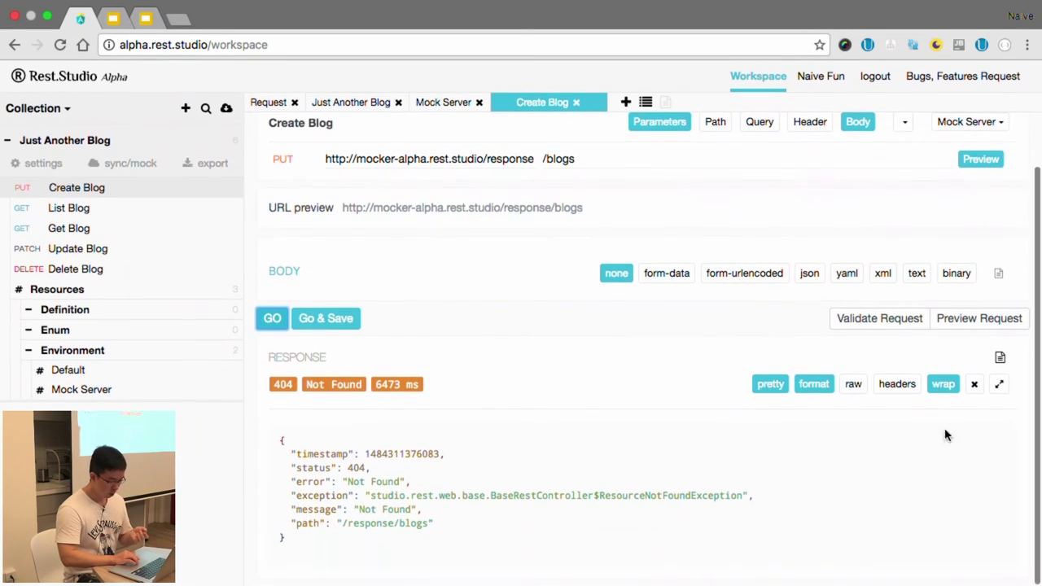
Write the JSON example for the Create Blog request's 200 response with success set to true and an empty string blog_id.
left_click(1000, 358)
scroll(524, 389, "down", 3)
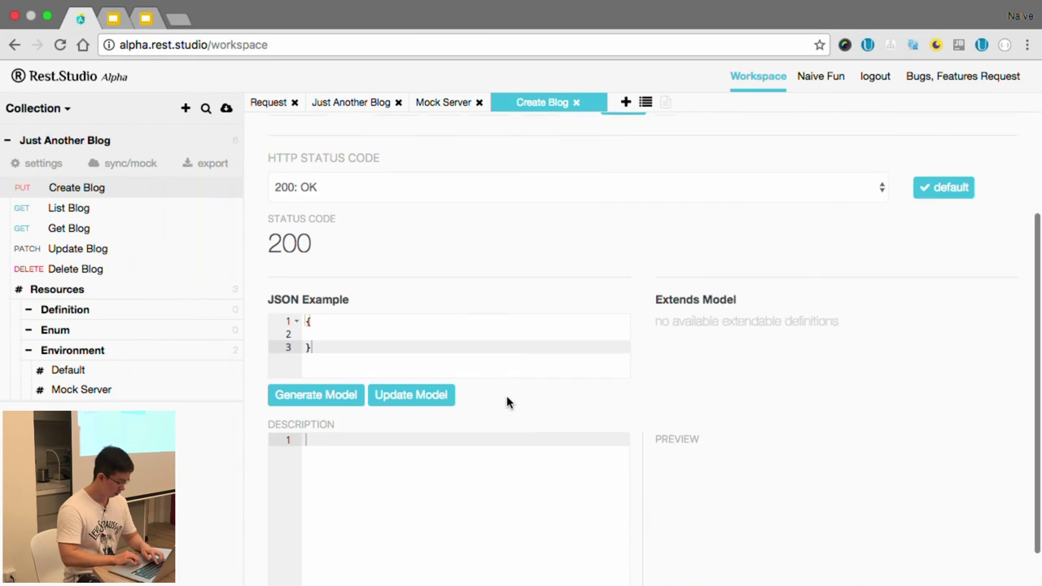
left_click(379, 311)
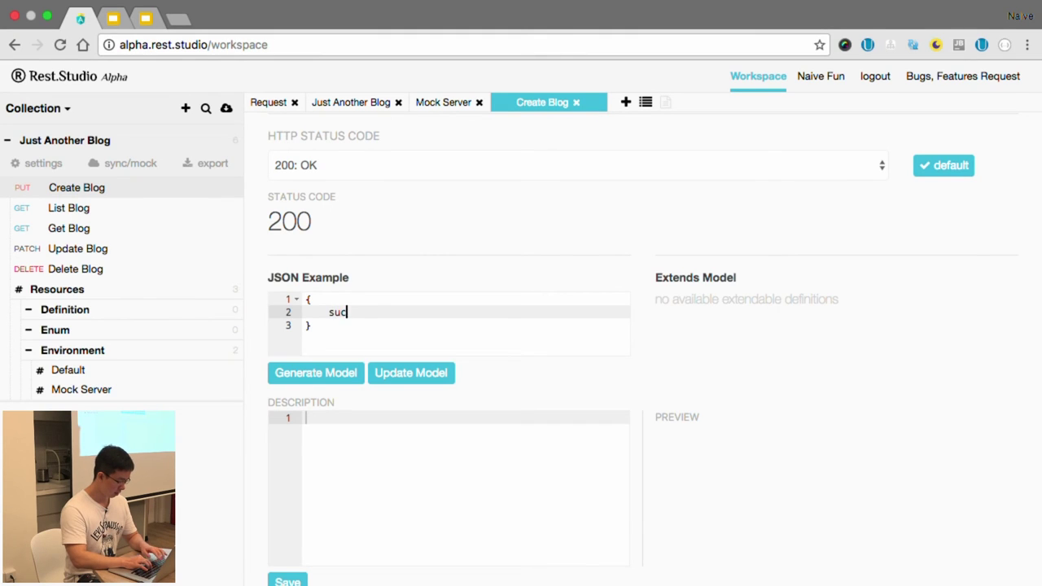
type("tr")
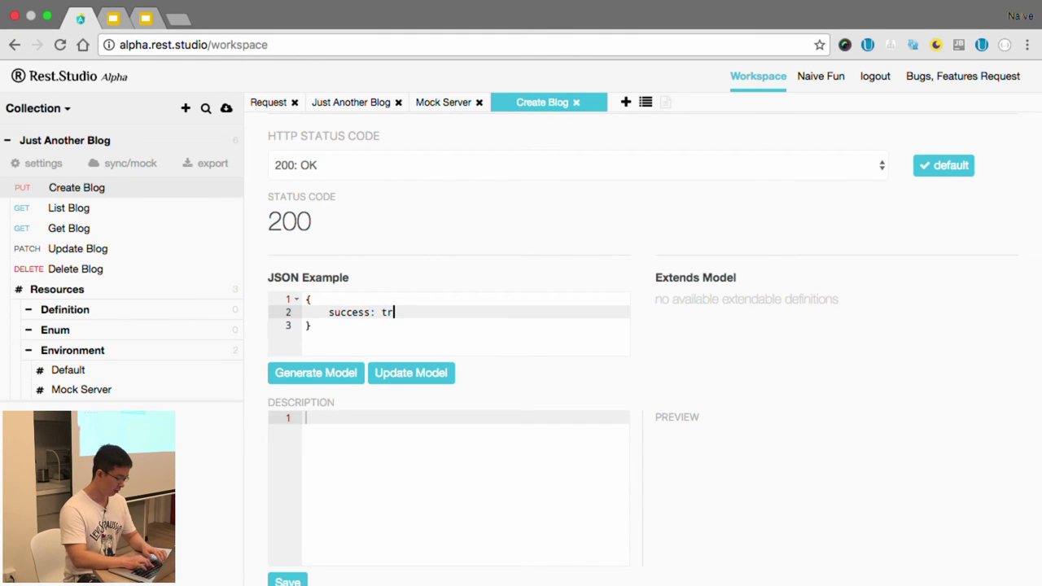
type("ue,")
key("Return")
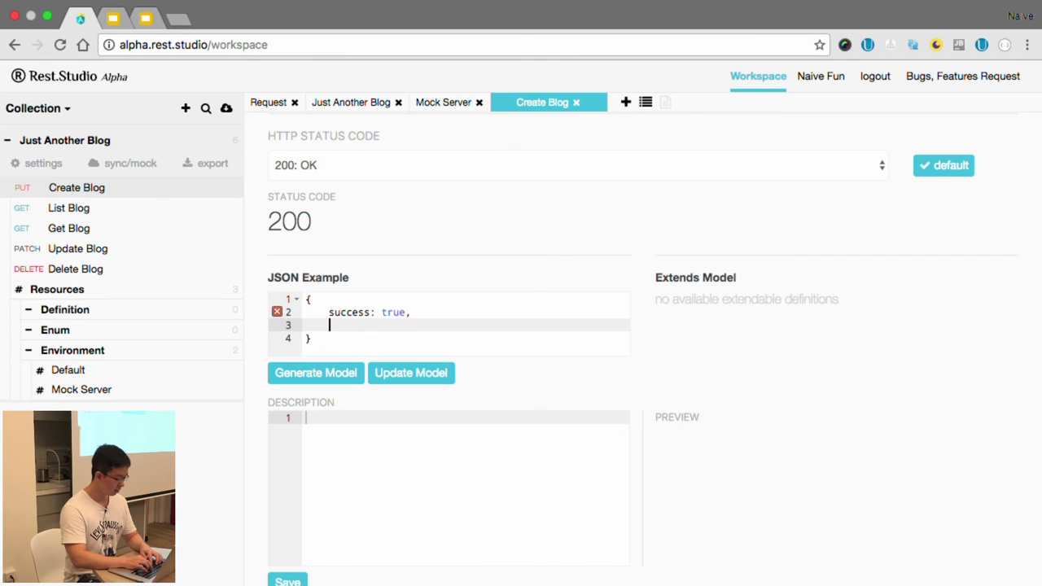
type("blog ")
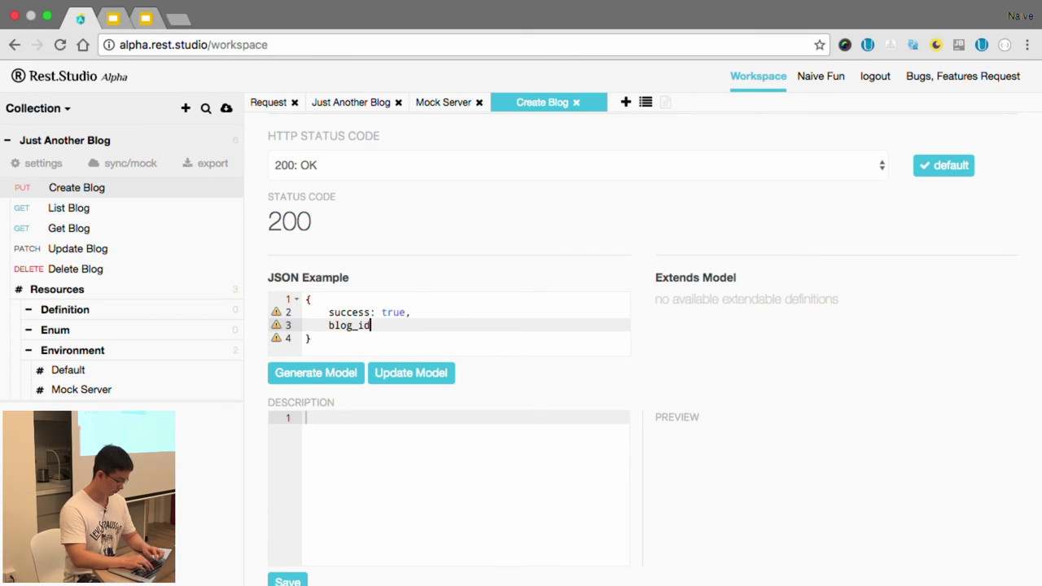
type("'")
left_click(517, 368)
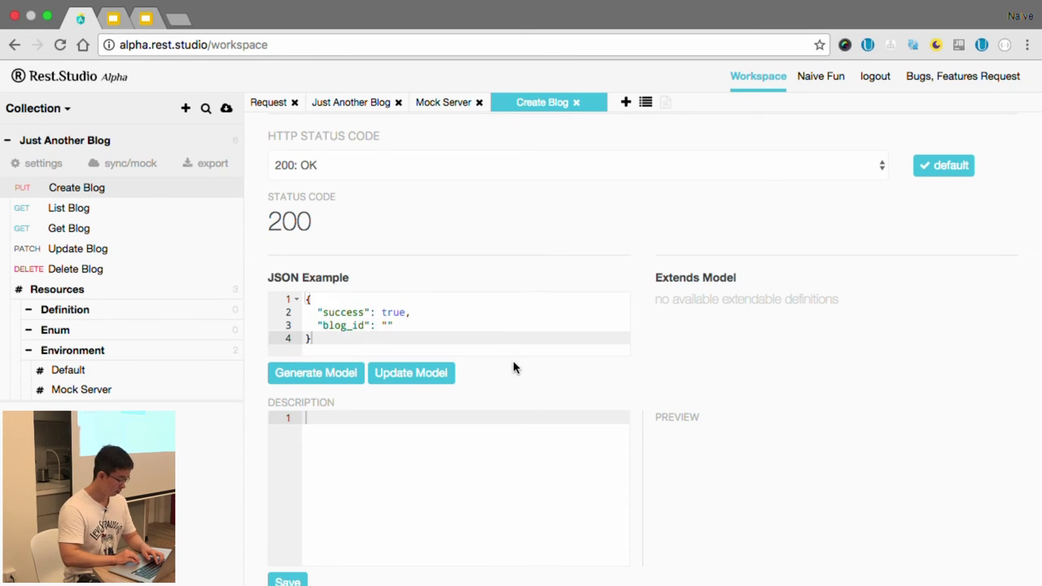
Generate the 200 response model from the JSON example and mark success and blog_id as required.
left_click(332, 373)
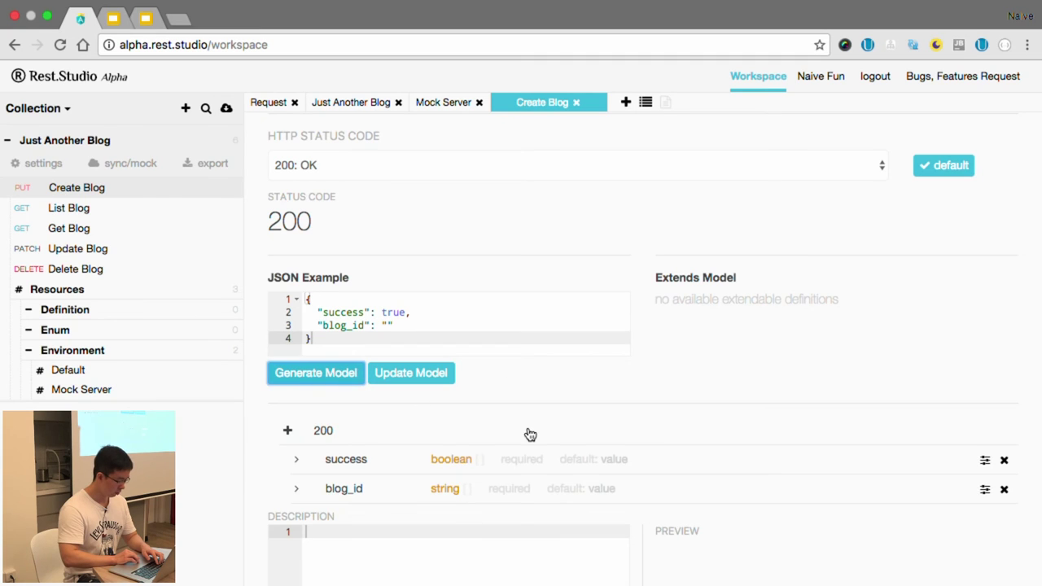
left_click(526, 461)
left_click(510, 489)
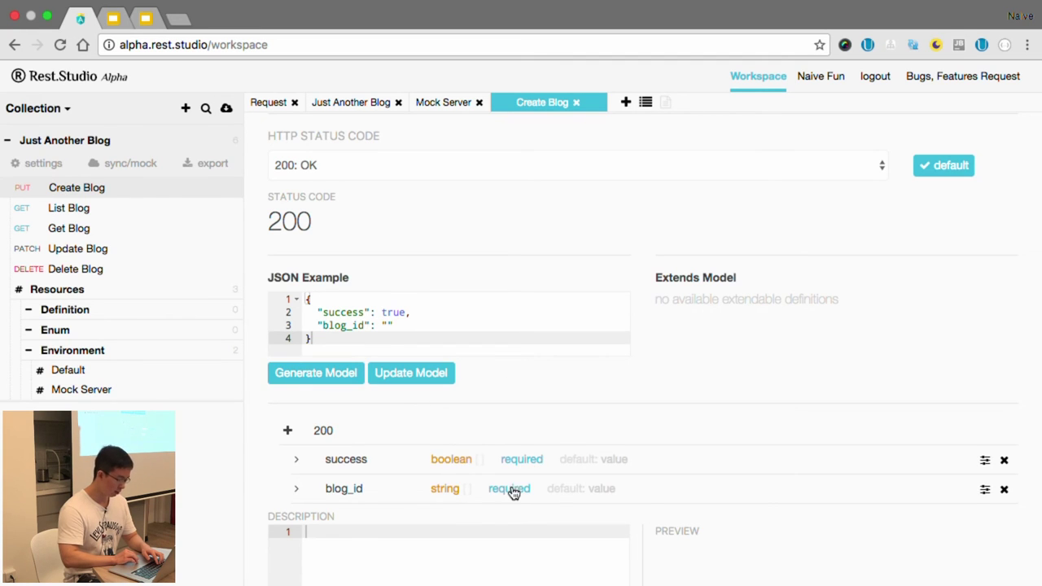
Upload the Create Blog mocking responses and send the request to the mock server again.
scroll(748, 435, "up", 4)
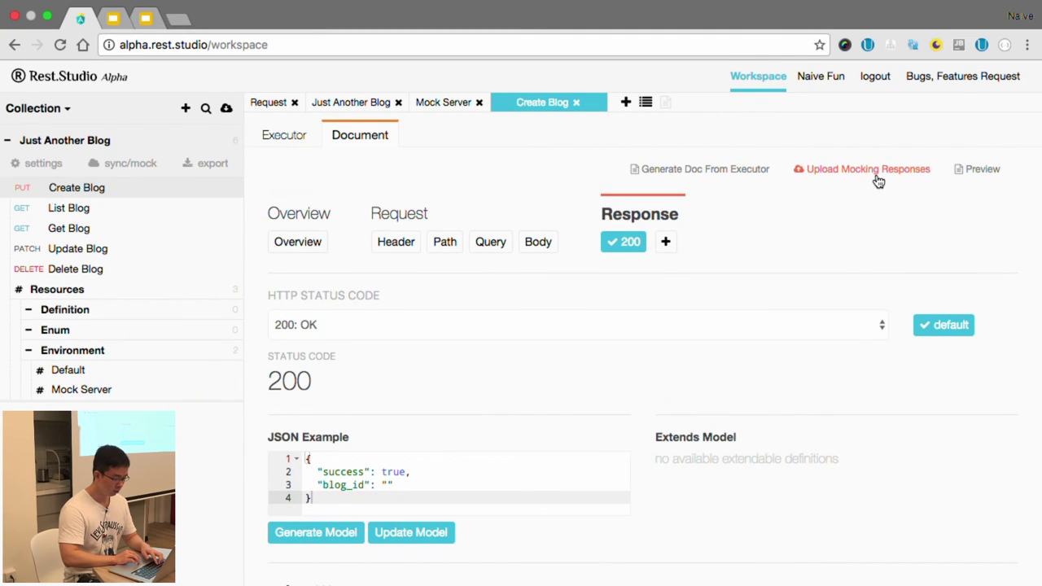
left_click(878, 181)
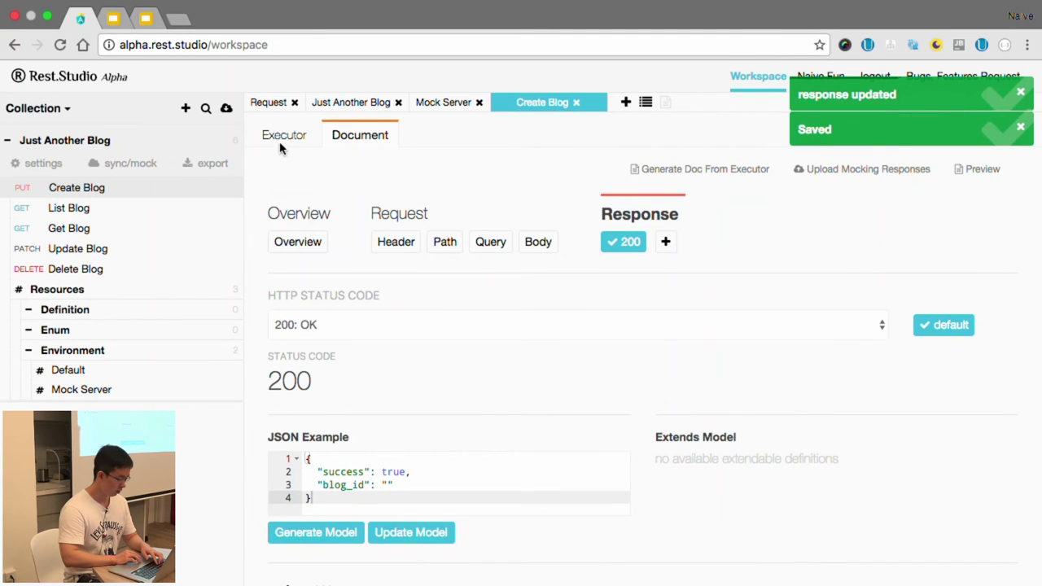
left_click(282, 140)
scroll(269, 311, "down", 2)
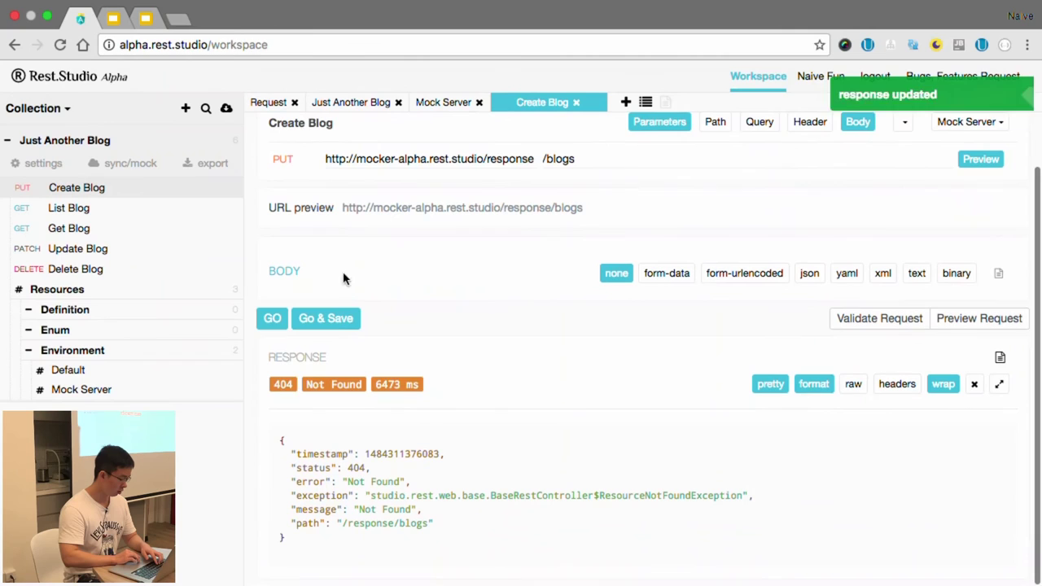
left_click(271, 317)
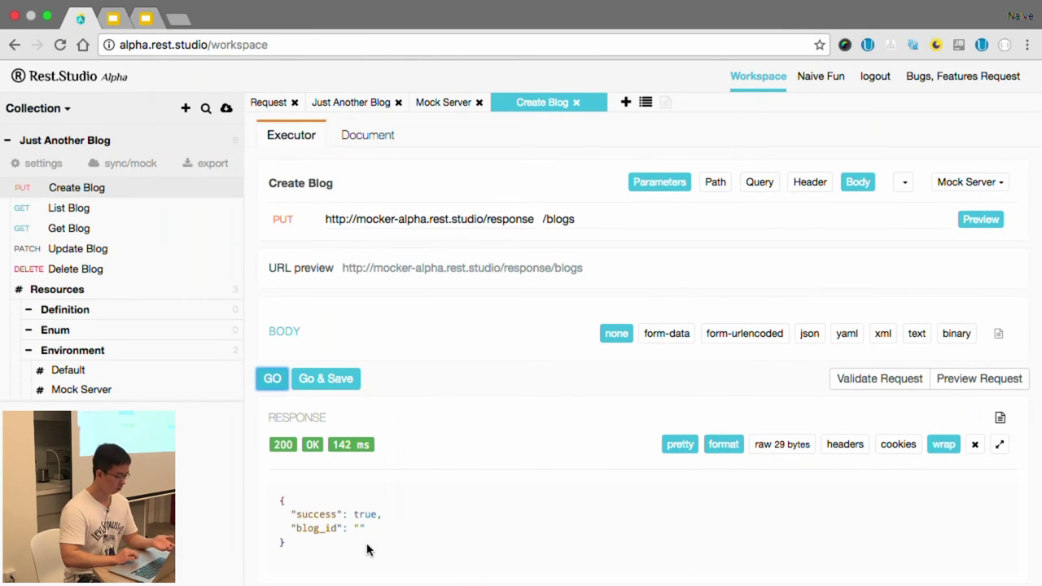
scroll(371, 550, "down", 1)
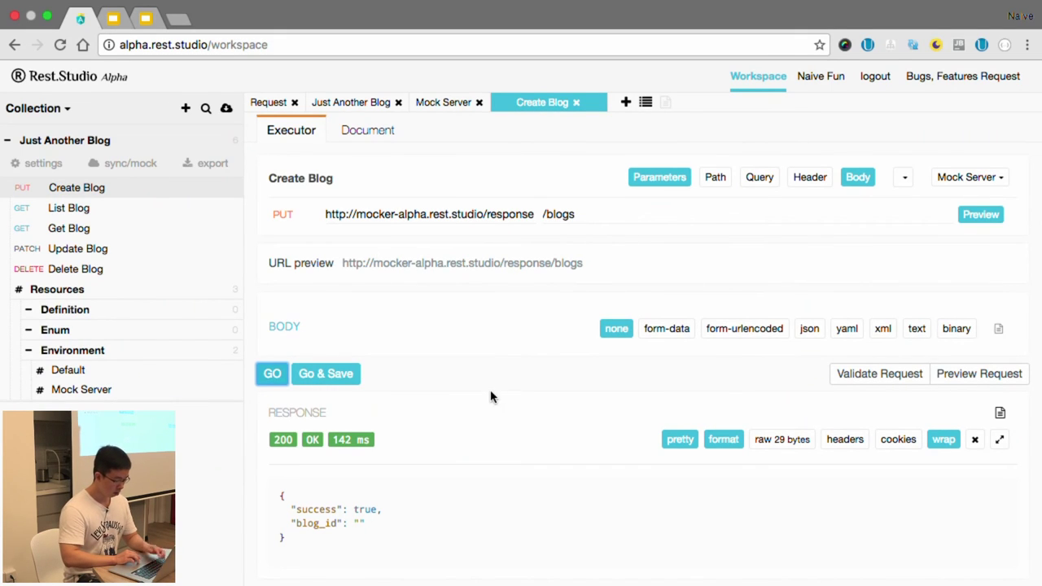
Give Create Blog a JSON body with title "The first blog" and content "Hello world", then send and save the request.
left_click(812, 330)
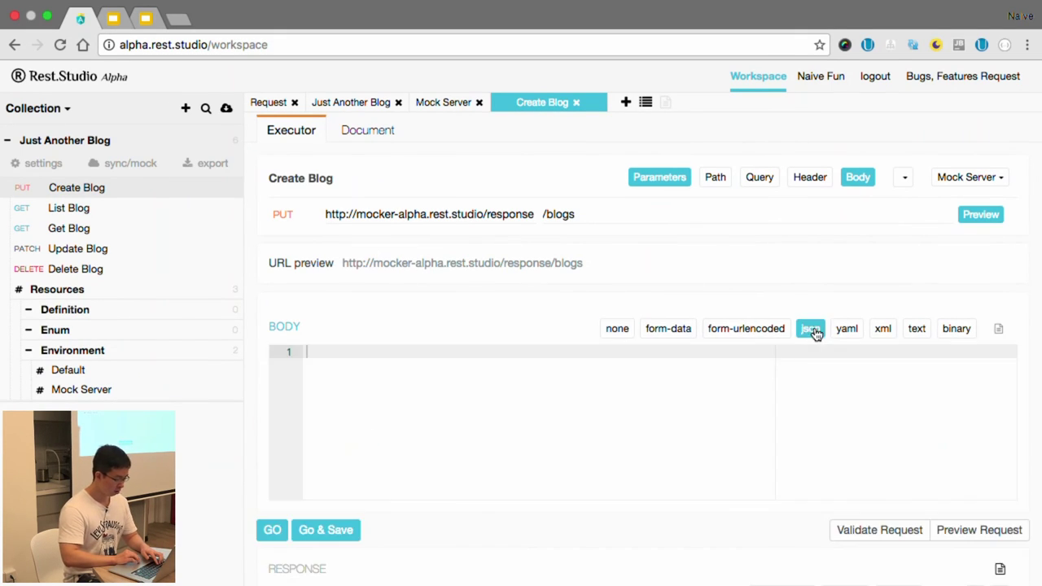
type("{")
key("Return")
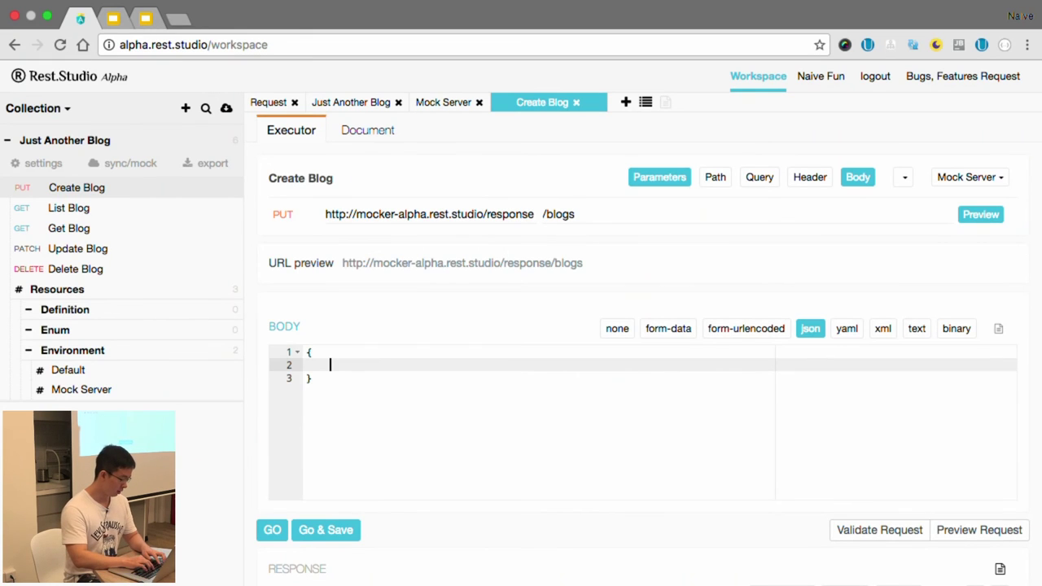
type("title: 'The first")
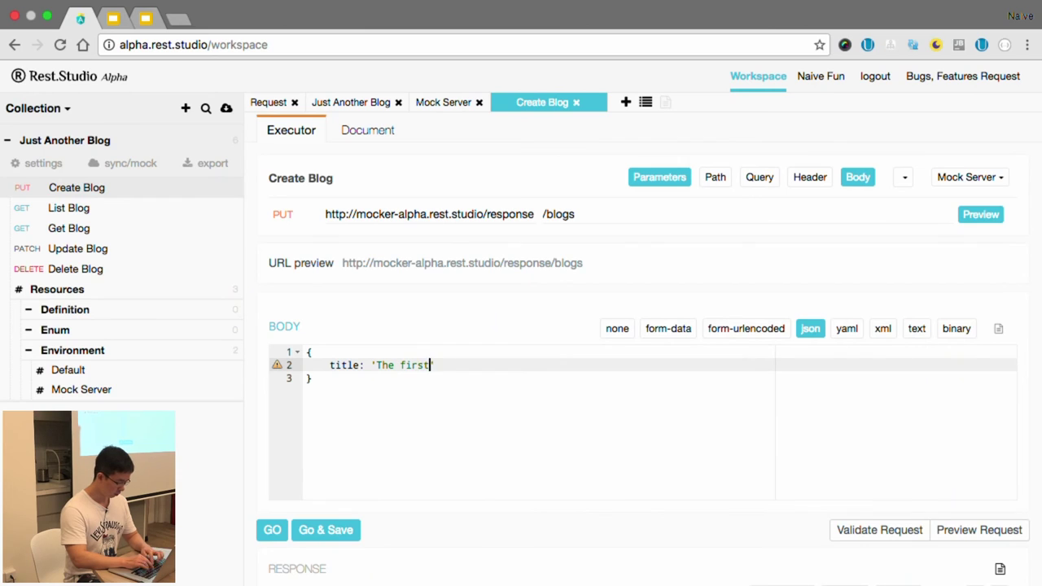
type(",")
key("Return")
type("conten")
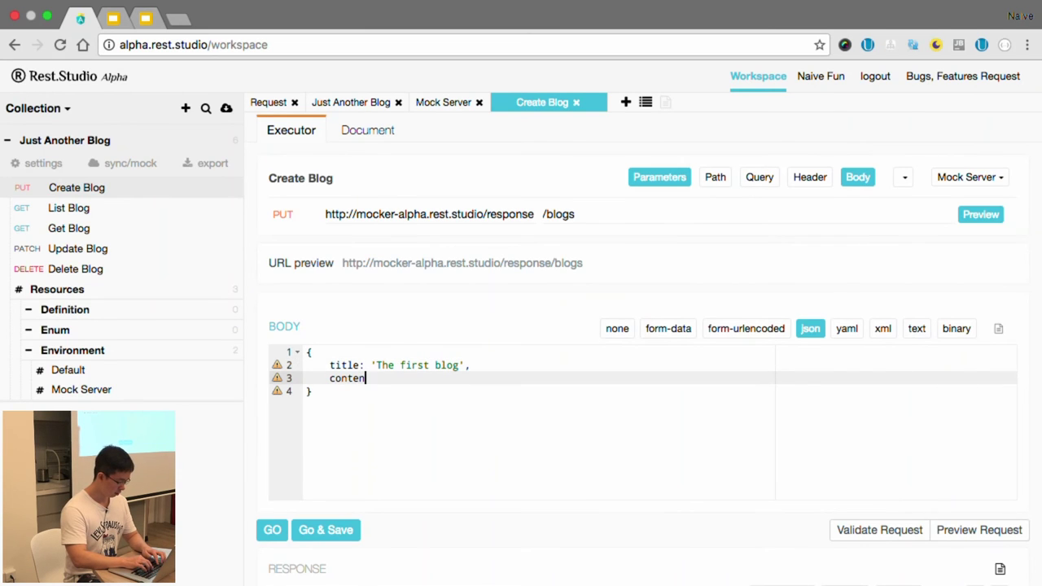
type("t: 'Hello world")
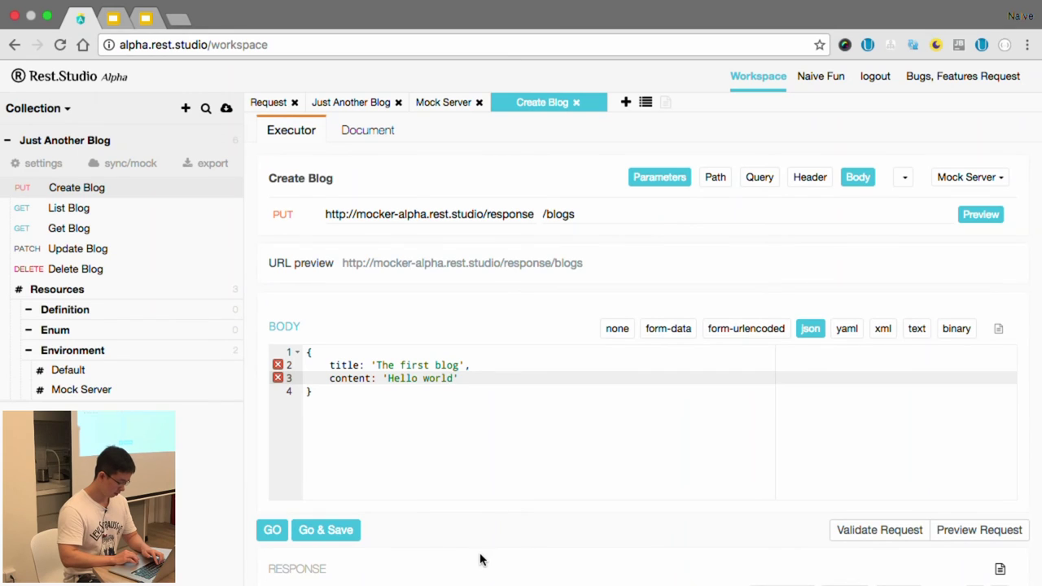
left_click(482, 559)
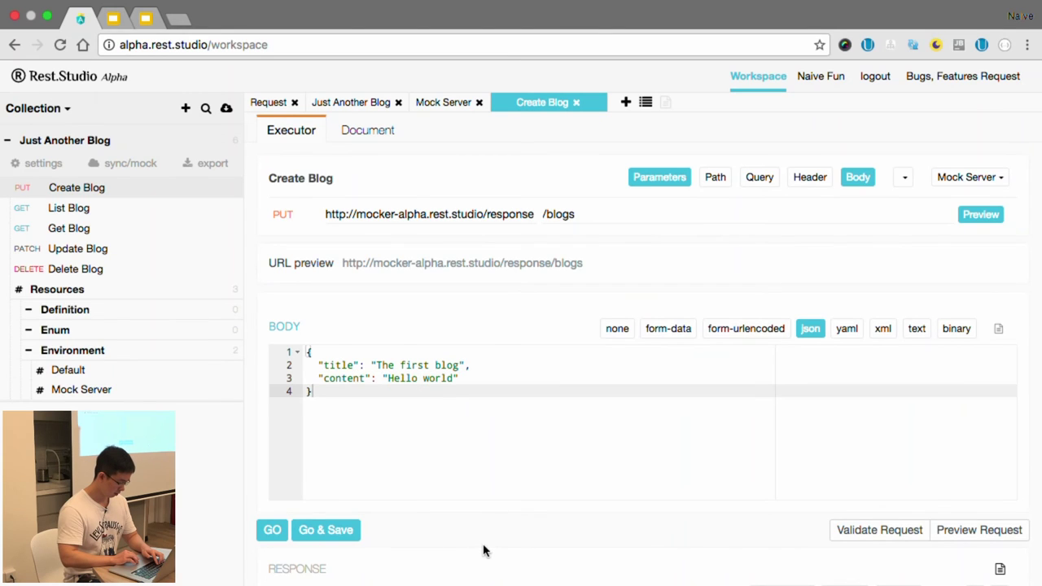
left_click(307, 530)
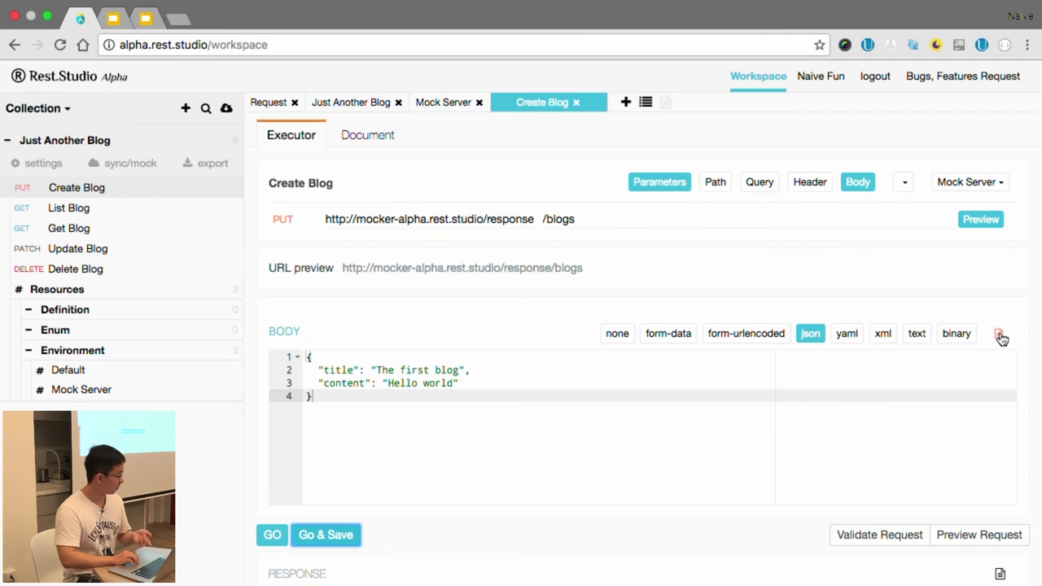
Extract the body parameters from the executor into the Create Blog request body documentation and generate the Body model from them.
left_click(999, 334)
scroll(722, 373, "down", 3)
scroll(720, 373, "up", 1)
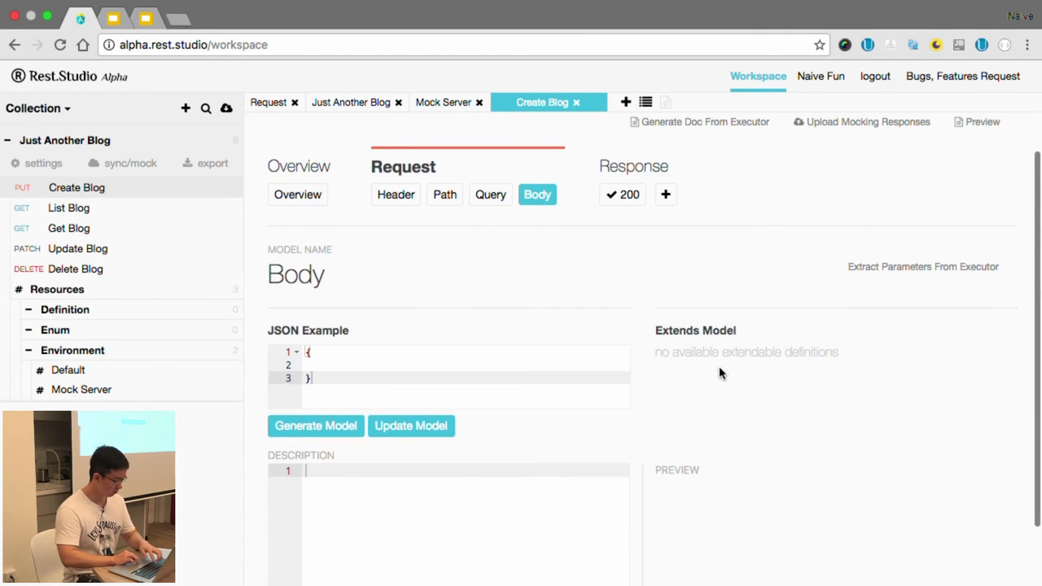
left_click(909, 269)
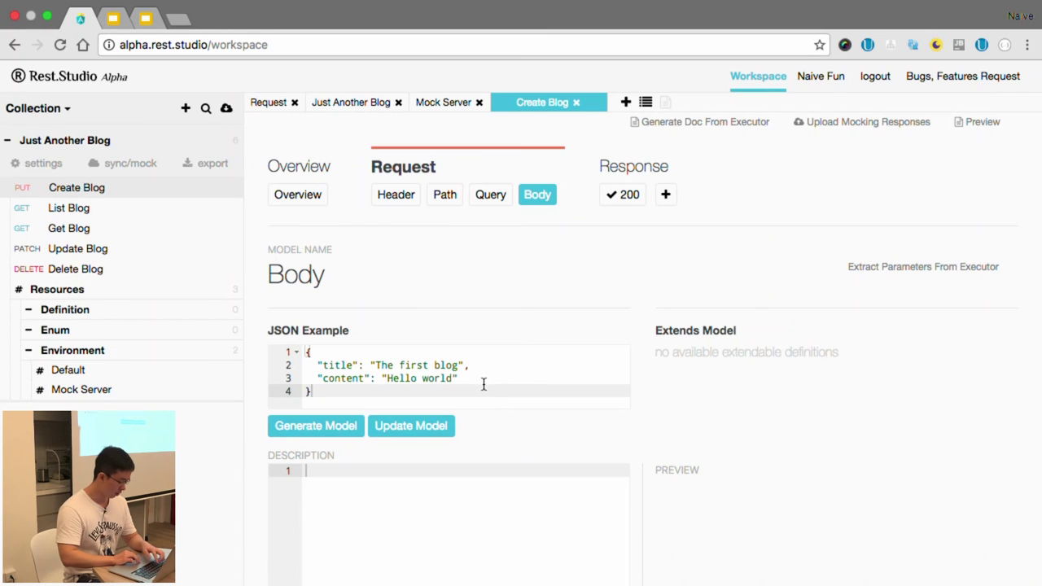
left_click(345, 423)
Save the Body model with title and content marked as required, and upload the mocking responses.
scroll(570, 447, "down", 3)
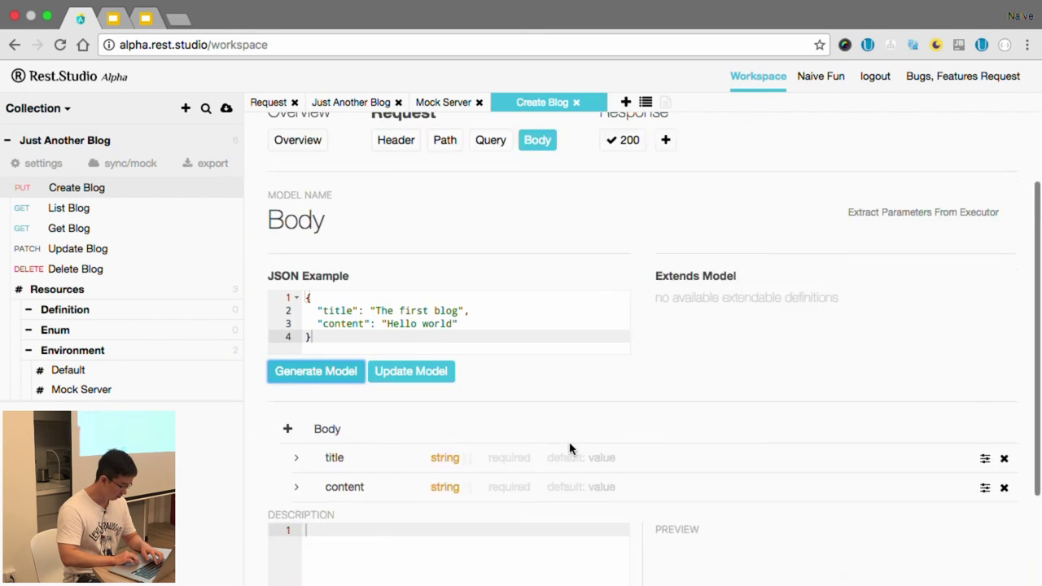
left_click(520, 329)
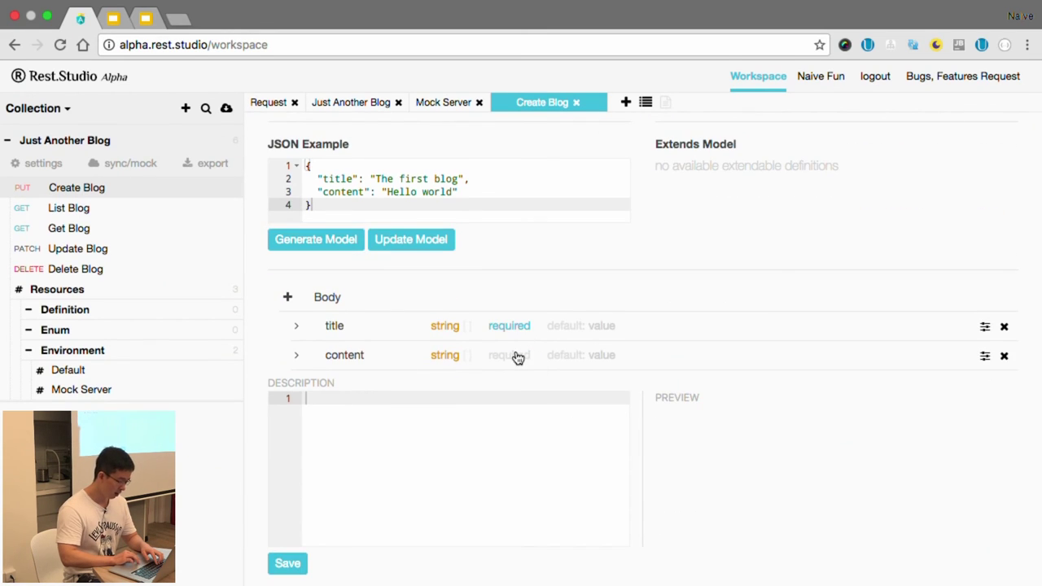
left_click(514, 357)
left_click(296, 563)
scroll(657, 365, "up", 3)
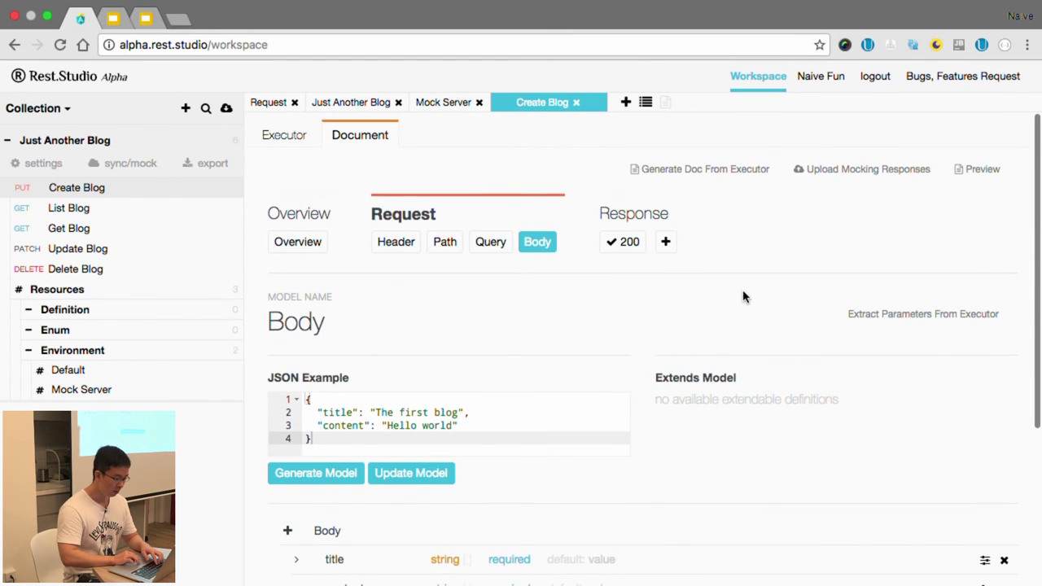
left_click(836, 176)
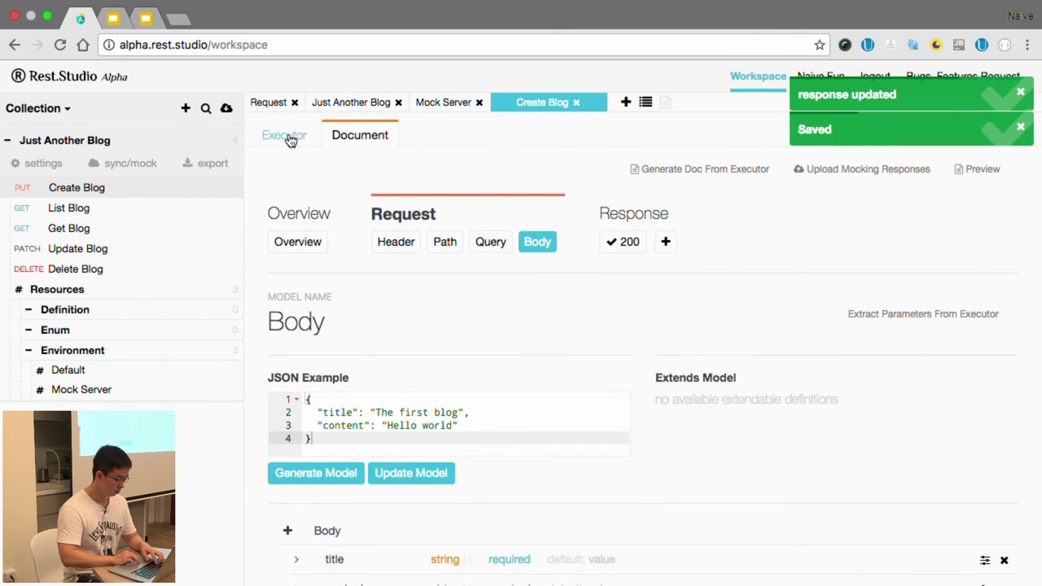
Remove the content property from the Create Blog JSON body, send the request and examine the mock server's response.
left_click(290, 138)
left_click(478, 382)
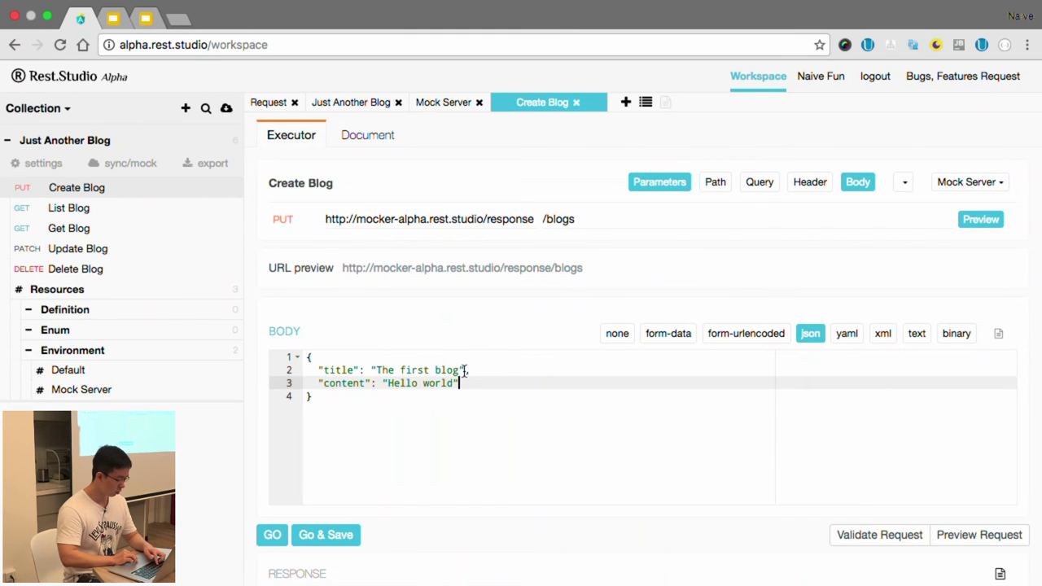
left_click(465, 370, "shift")
key("BackSpace")
scroll(279, 425, "down", 3)
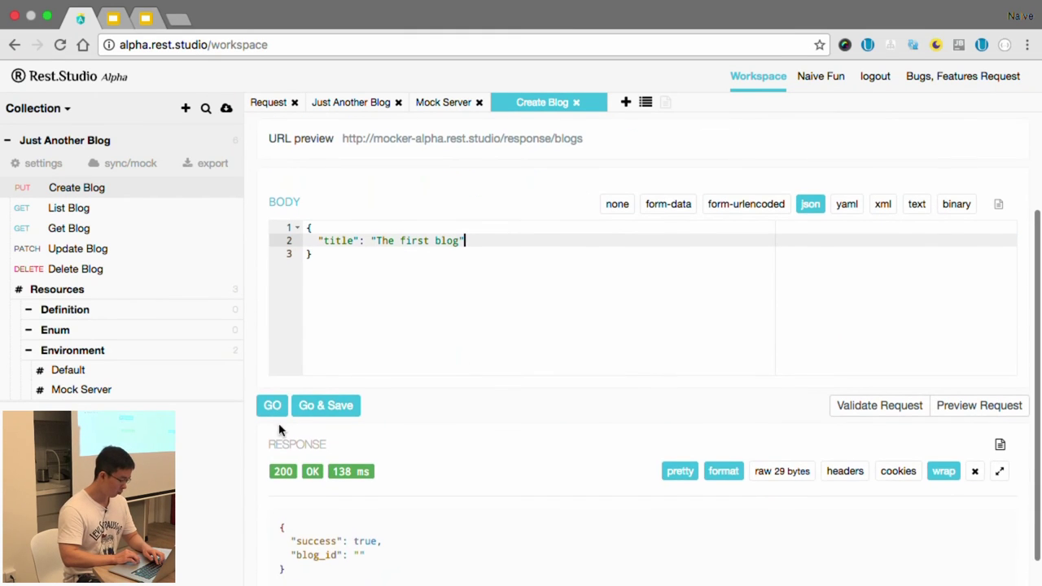
left_click(274, 400)
scroll(405, 492, "down", 3)
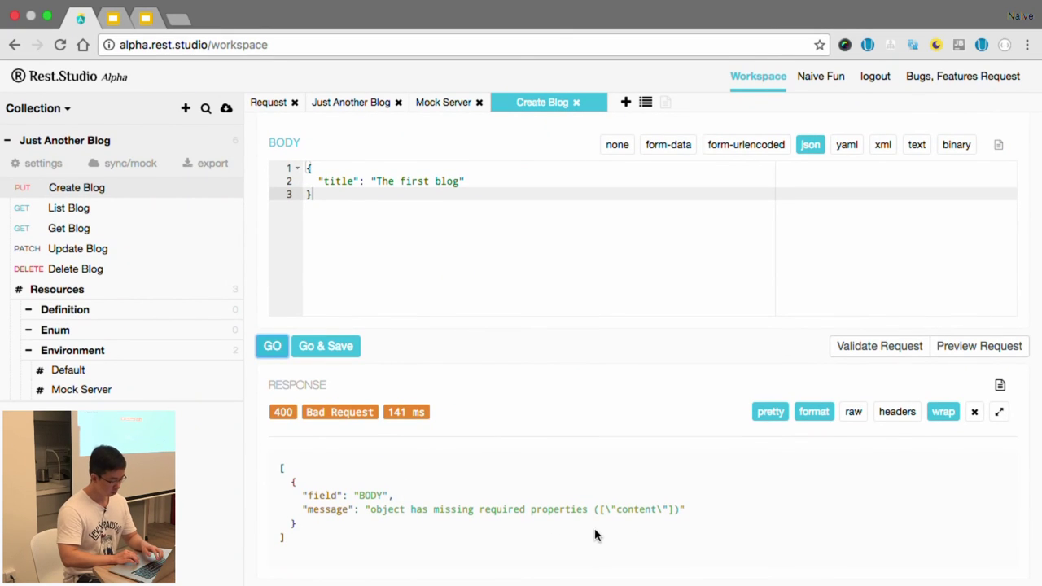
double_click(633, 515)
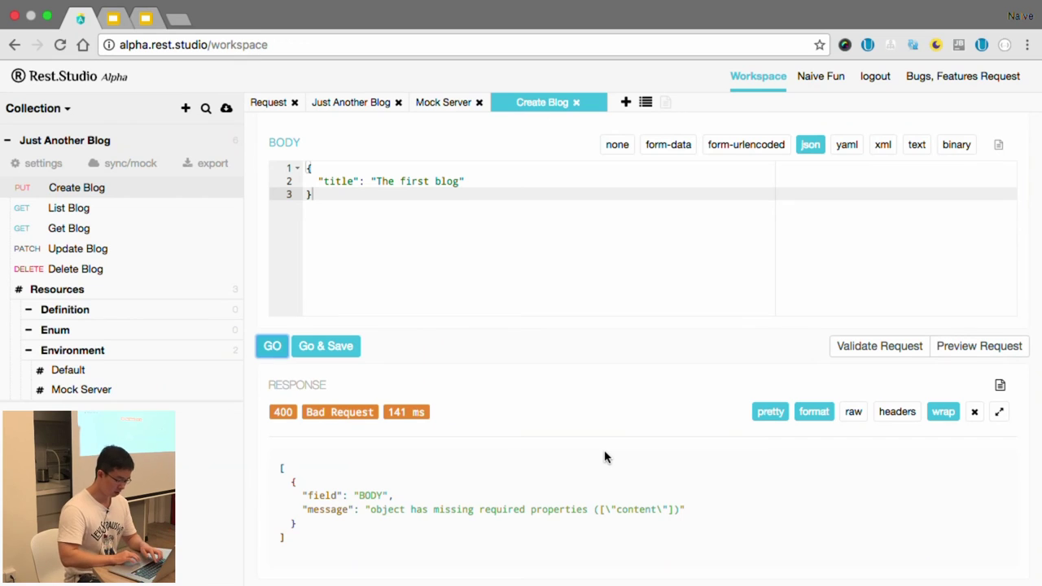
Validate the Create Blog request and review its validation report.
scroll(604, 457, "up", 1)
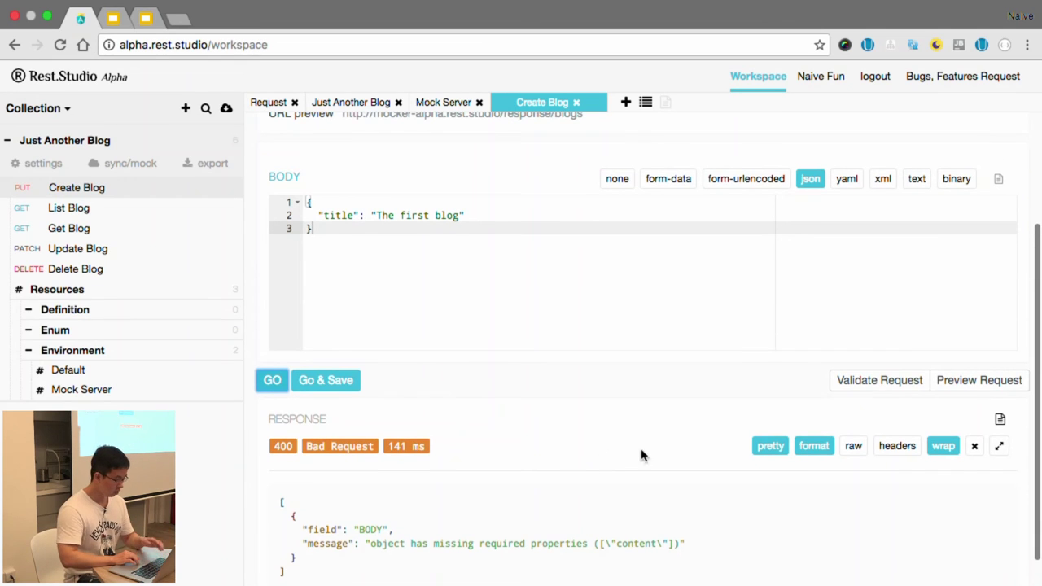
left_click(899, 389)
scroll(717, 461, "down", 2)
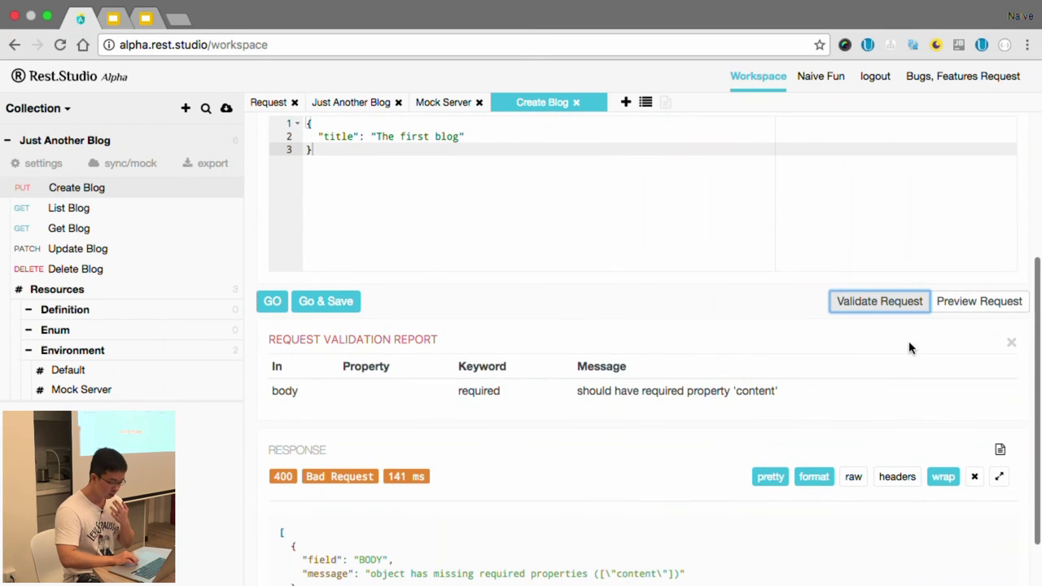
Close the validation report and preview the Create Blog request data.
left_click(1008, 347)
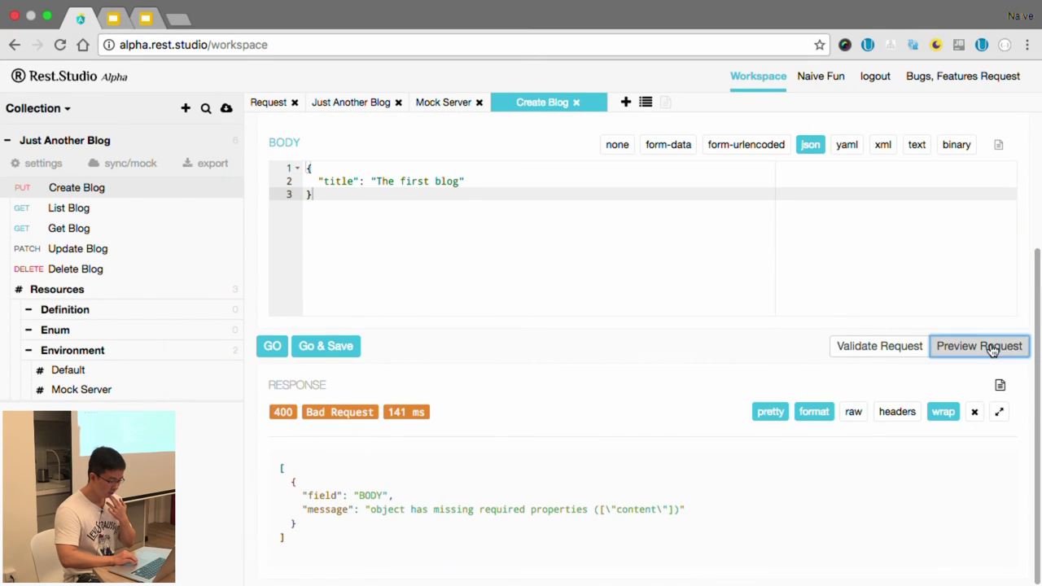
scroll(798, 413, "down", 5)
scroll(796, 415, "up", 2)
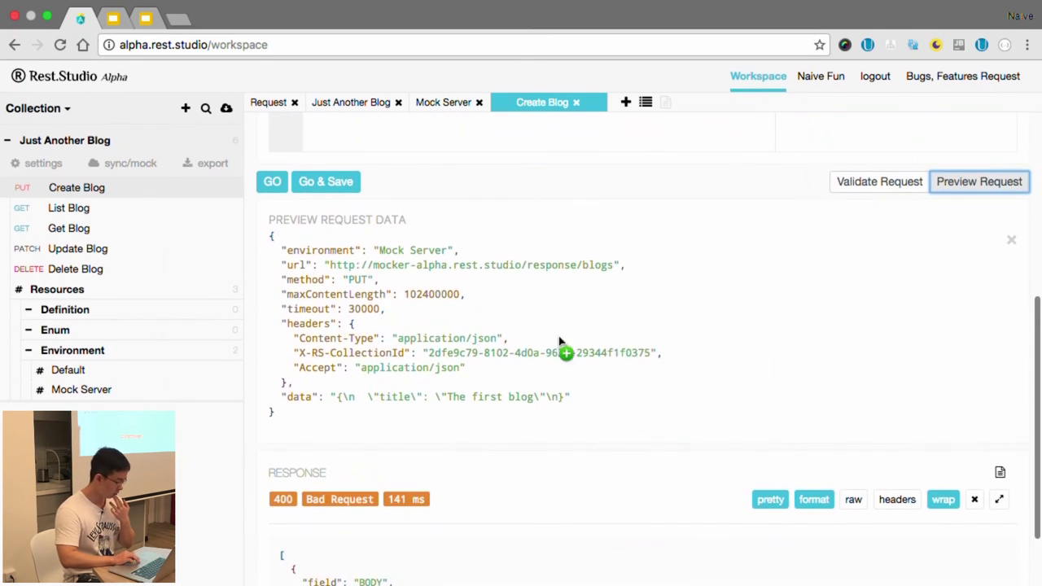
scroll(795, 354, "up", 2)
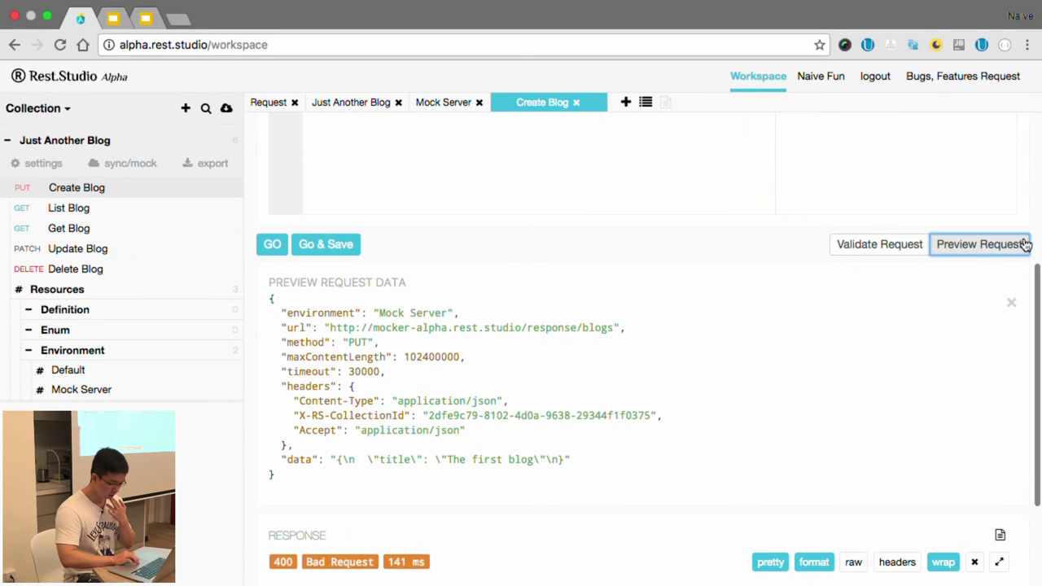
Close the request preview, add the content property with value "Hello" to the Create Blog JSON body and send the request.
left_click(1012, 302)
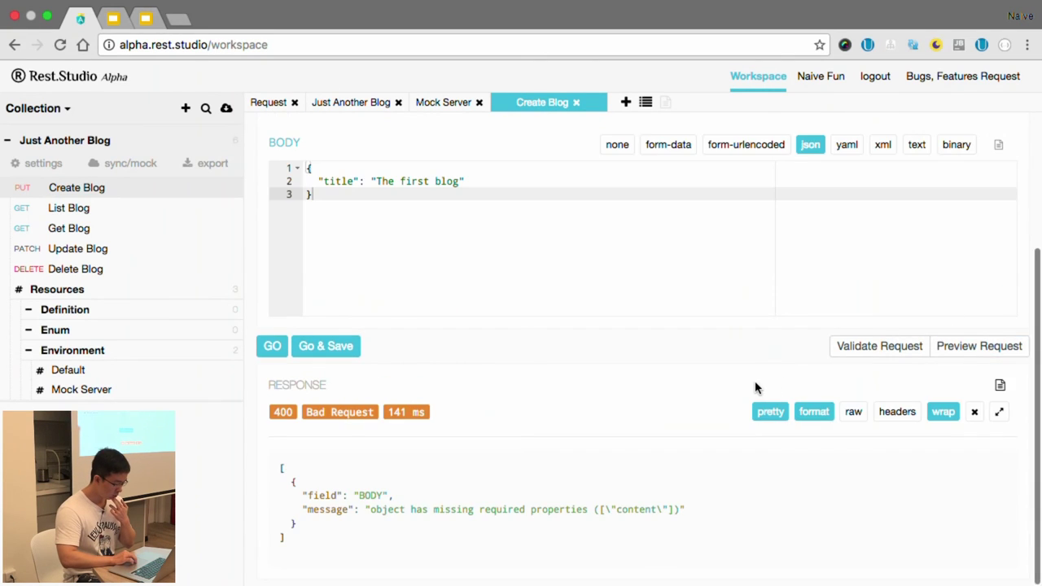
scroll(757, 389, "up", 4)
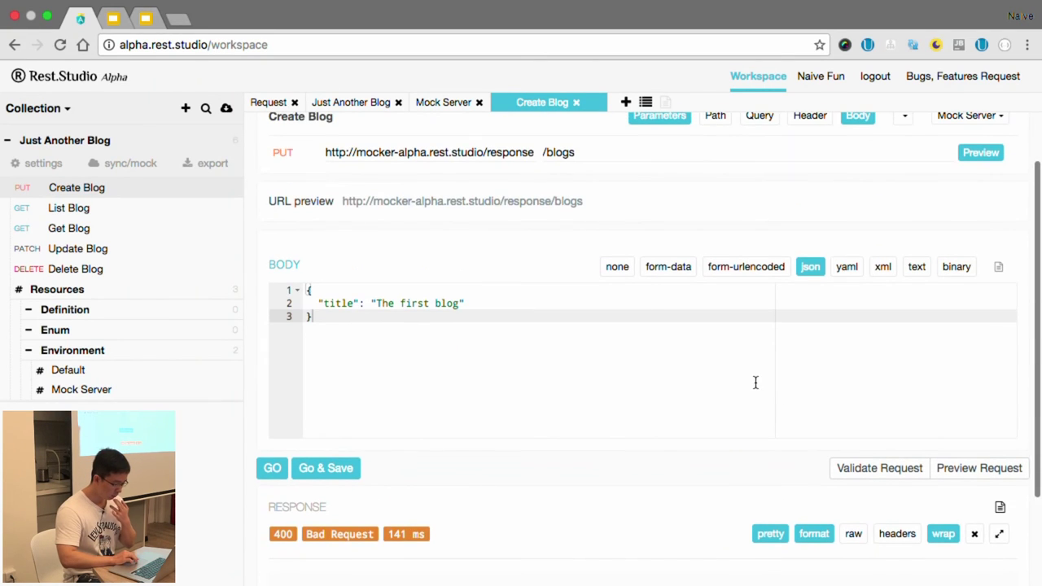
left_click(544, 306)
type(",")
key("Return")
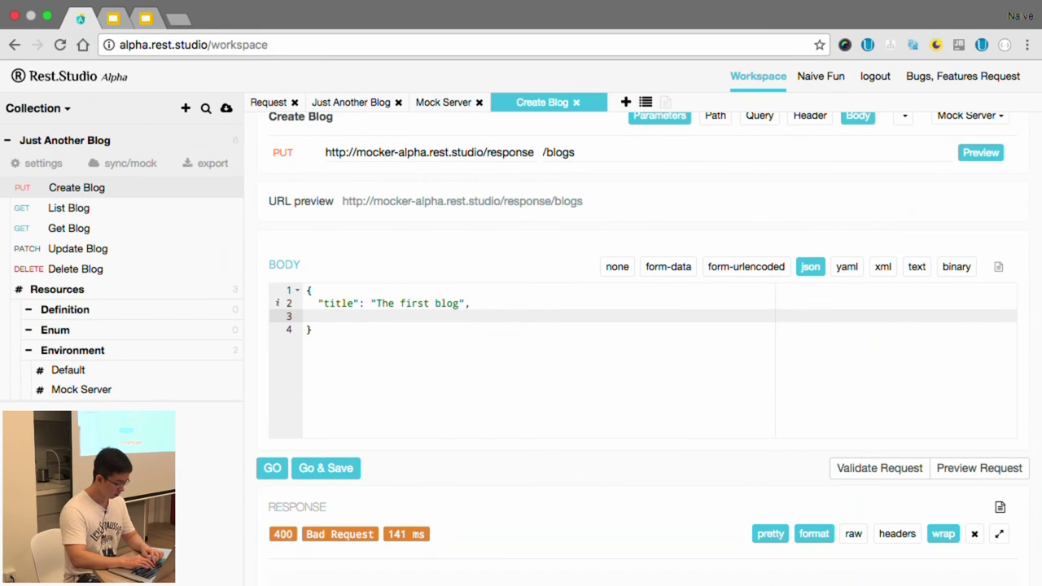
type("content: '")
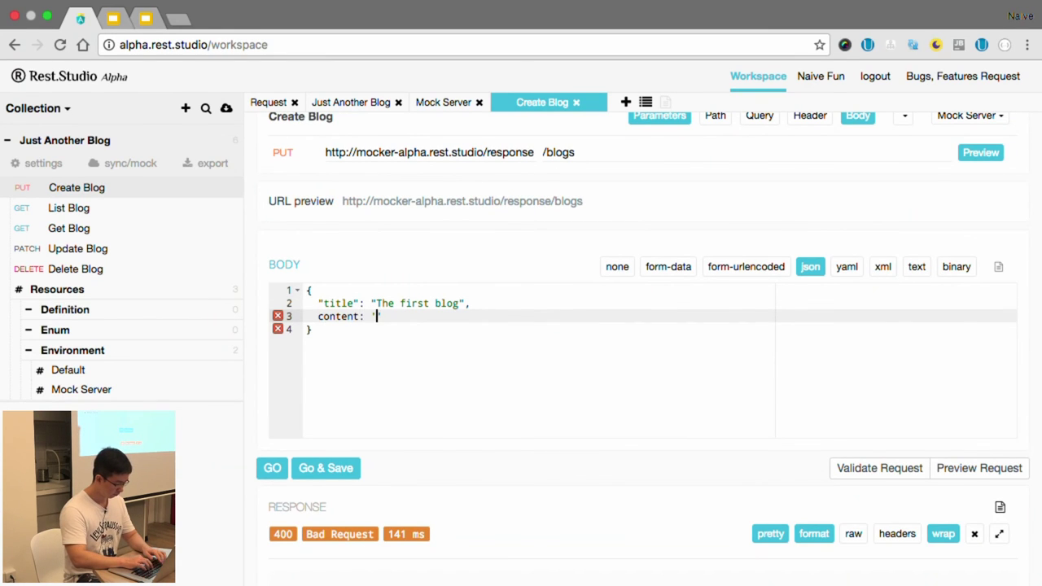
type("Hello\"")
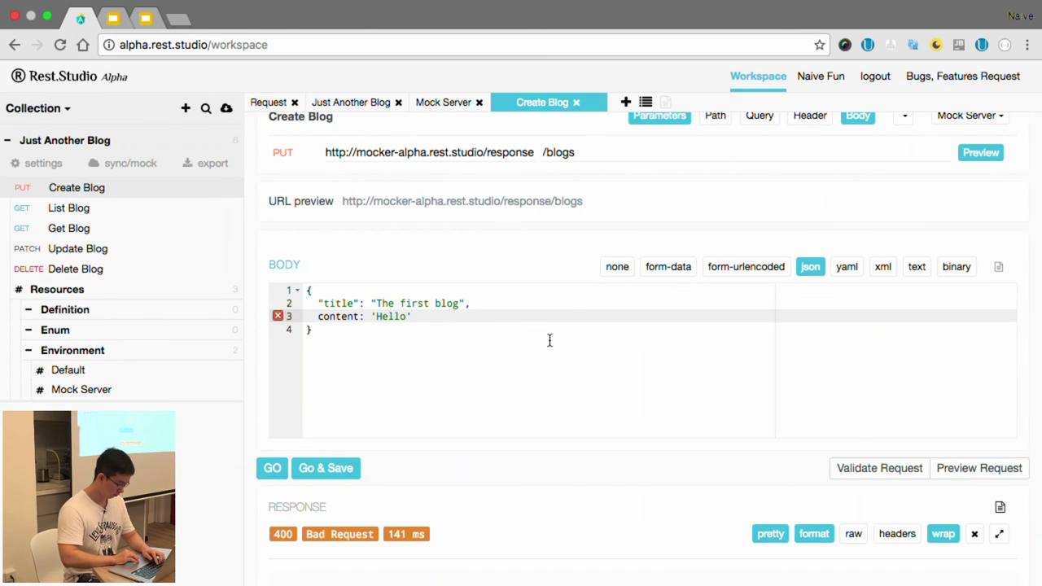
left_click(269, 473)
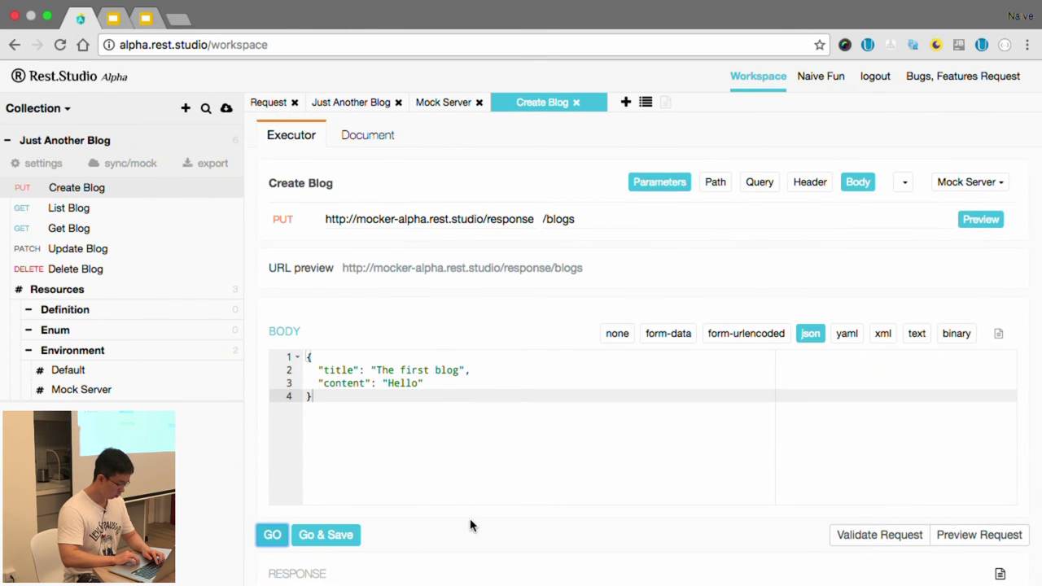
scroll(568, 449, "up", 3)
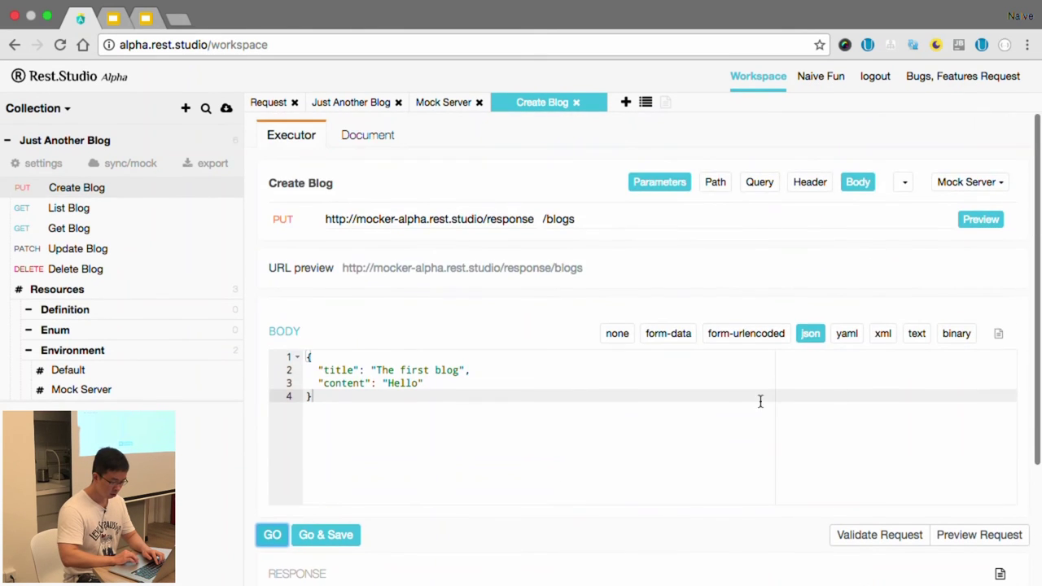
Set a minimum length constraint of 32 on the title property in the Create Blog request's Body model.
left_click(999, 337)
scroll(766, 448, "down", 2)
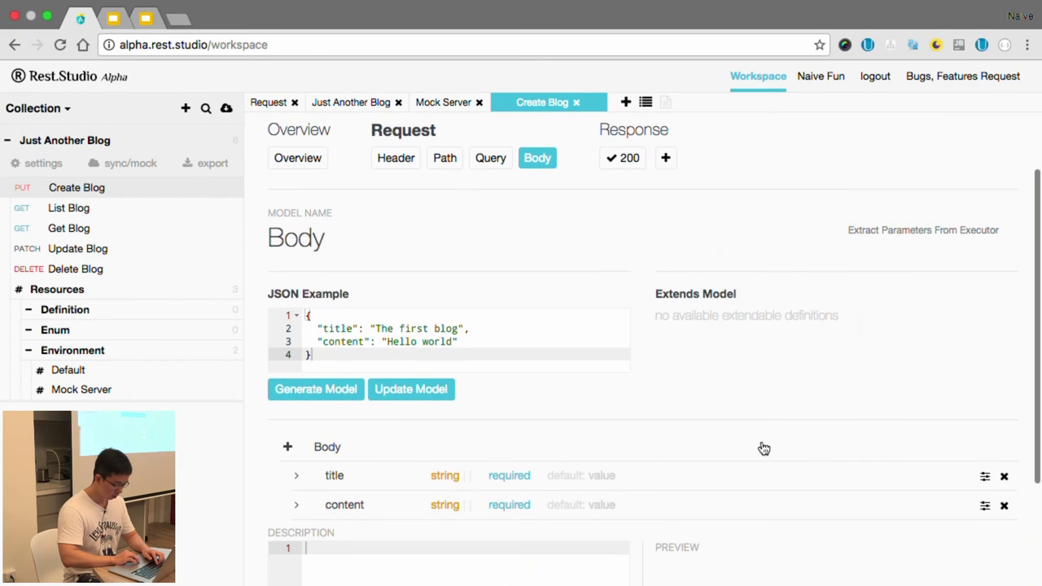
left_click(654, 478)
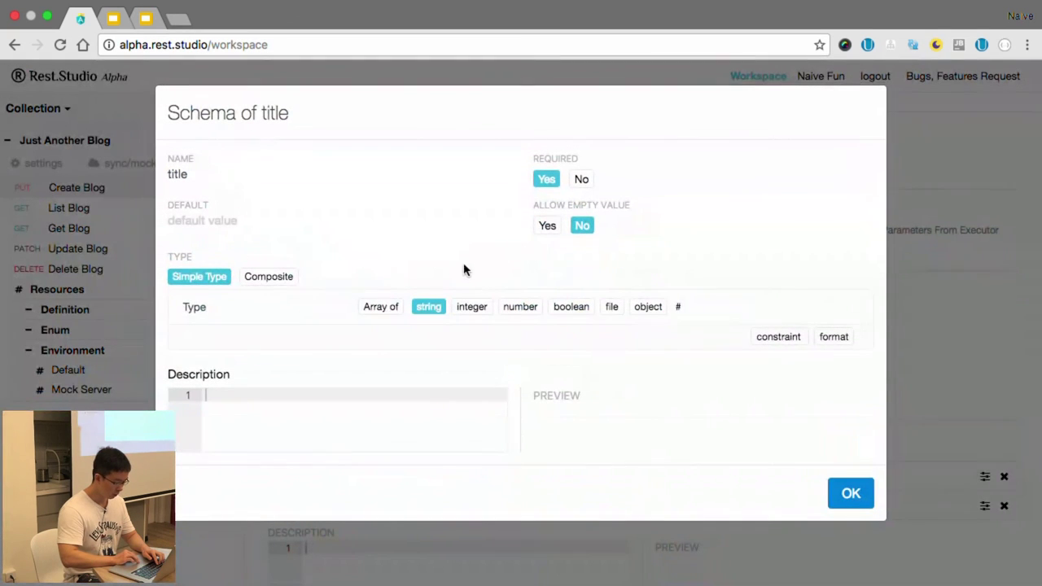
left_click(770, 336)
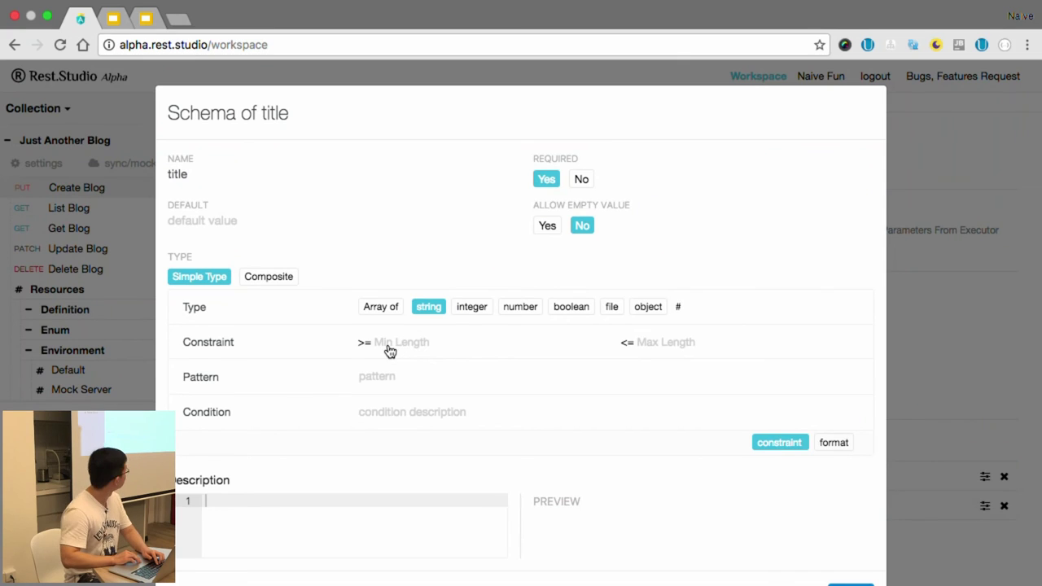
left_click(395, 350)
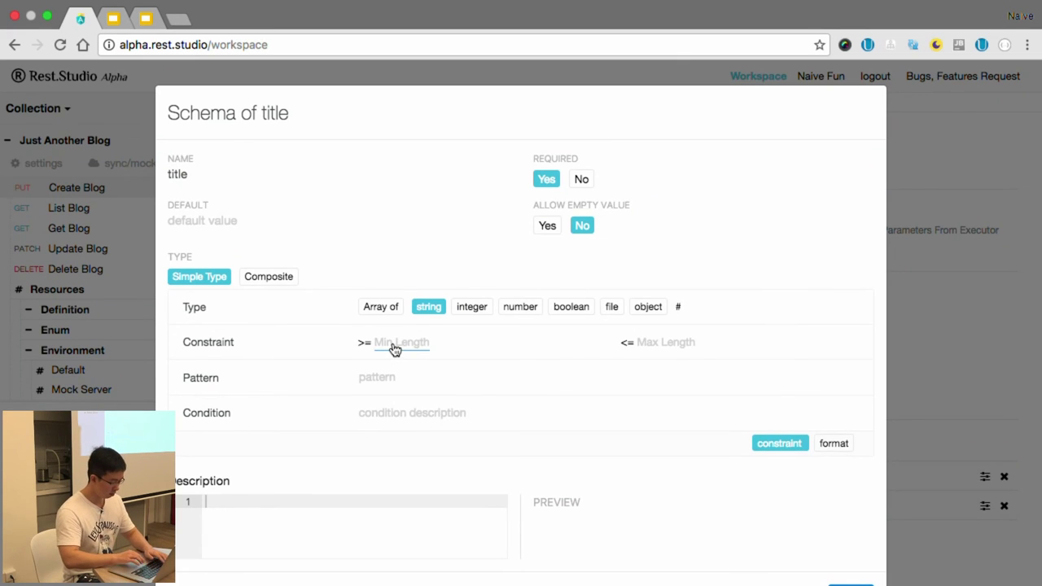
type("32")
scroll(578, 427, "down", 2)
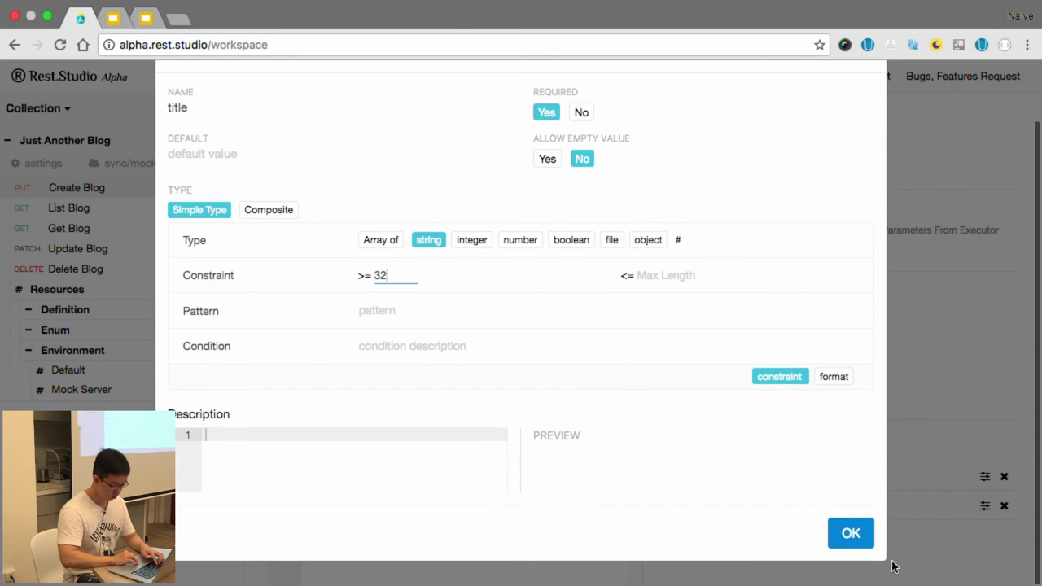
left_click(851, 533)
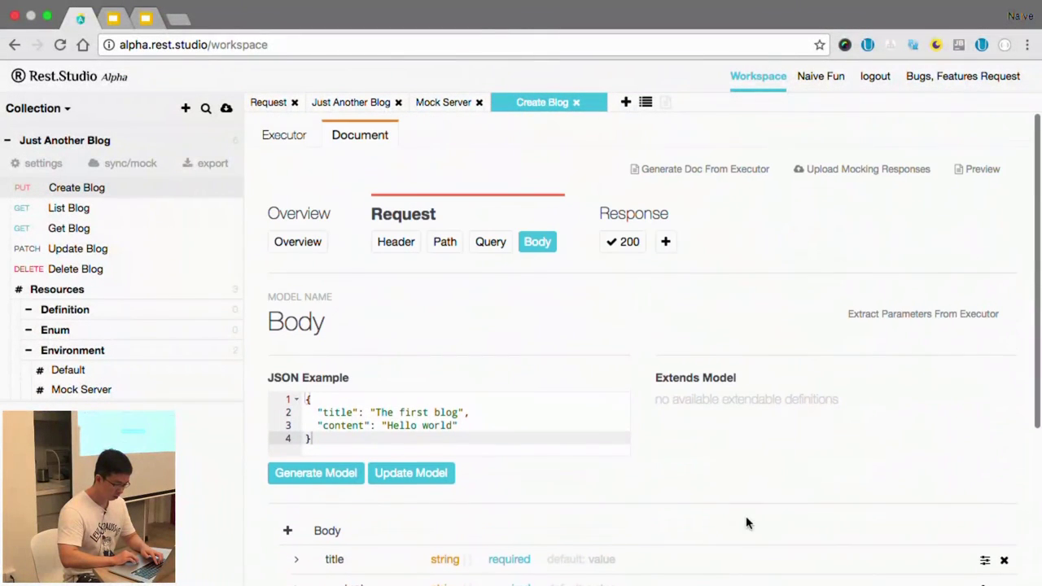
Upload the mocking responses, resend the Create Blog request and examine the mock server's response.
left_click(864, 174)
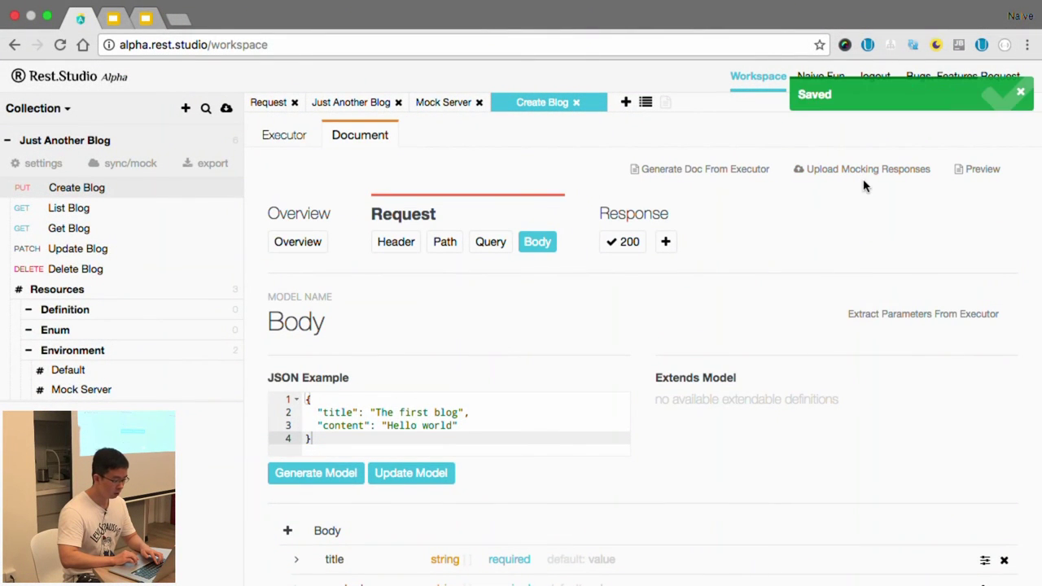
left_click(286, 136)
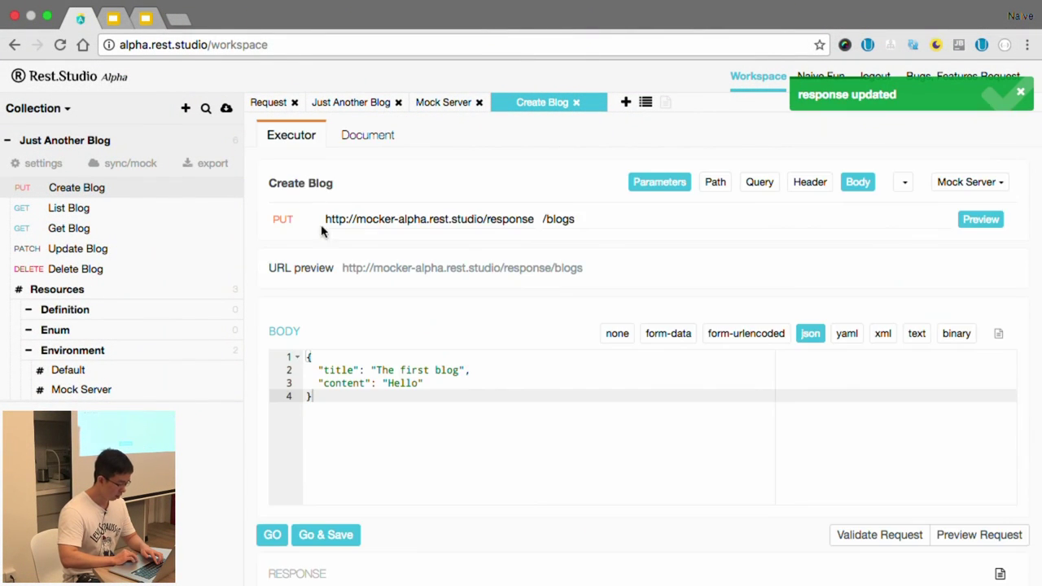
left_click(274, 538)
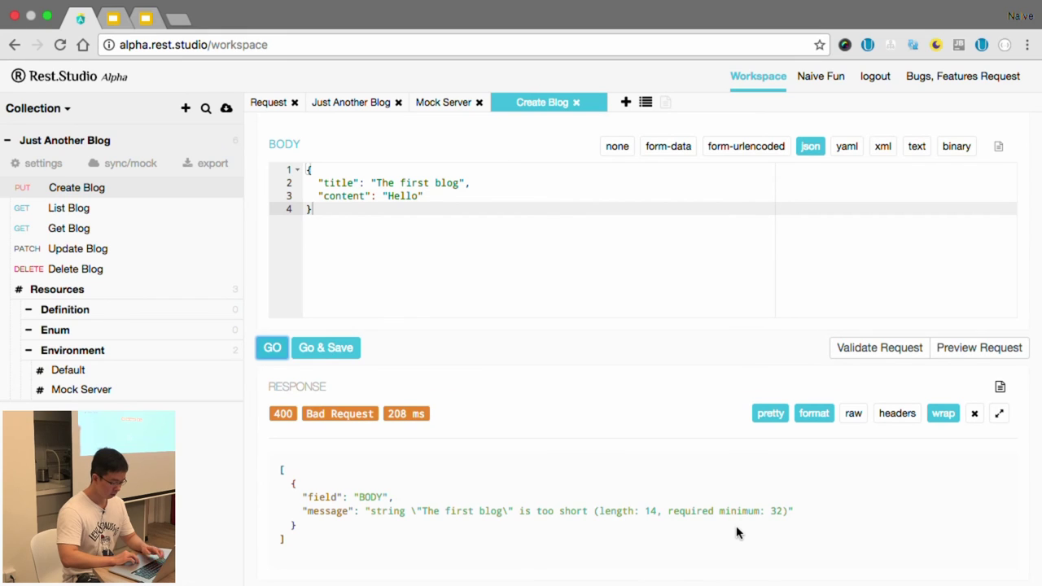
scroll(737, 533, "up", 5)
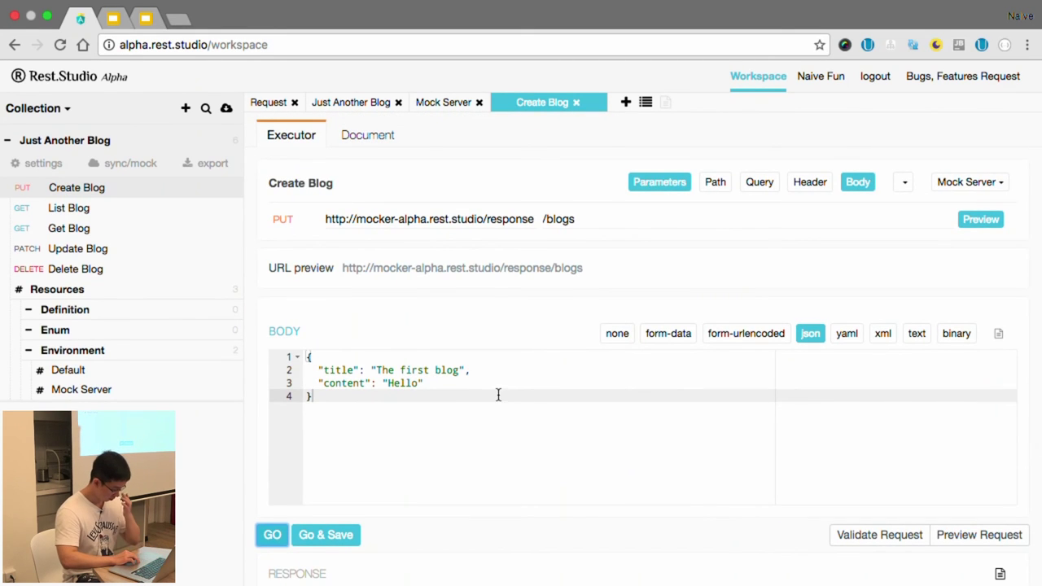
left_click(499, 395)
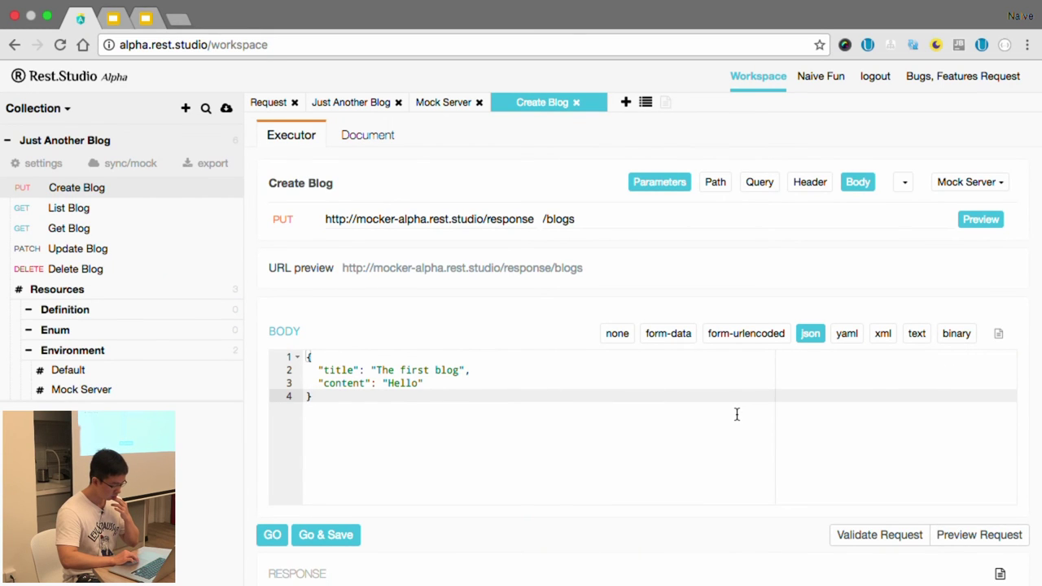
scroll(737, 415, "down", 5)
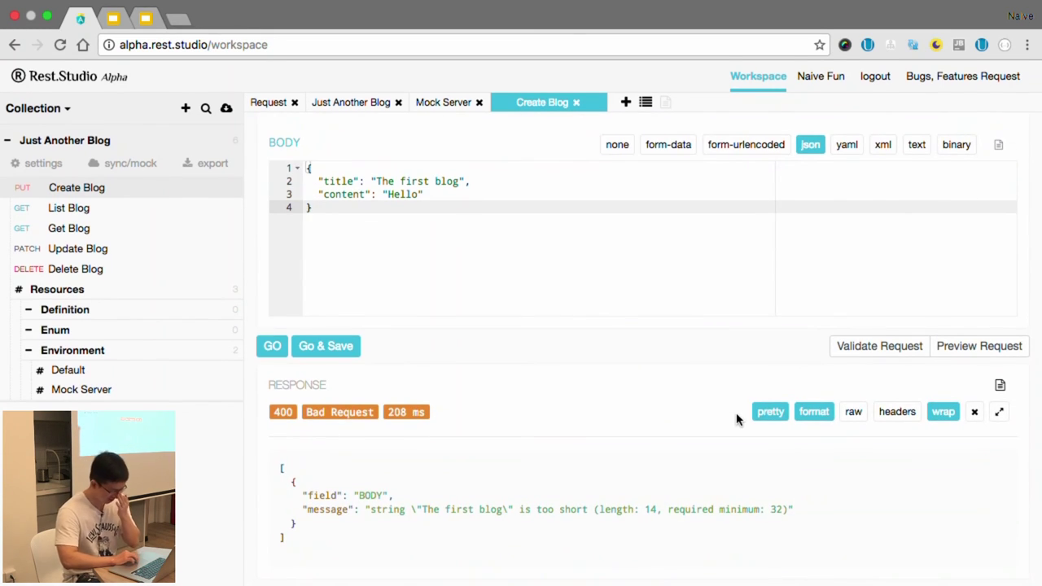
Add another response to the Create Blog documentation with HTTP status code 201: Created.
left_click(1001, 388)
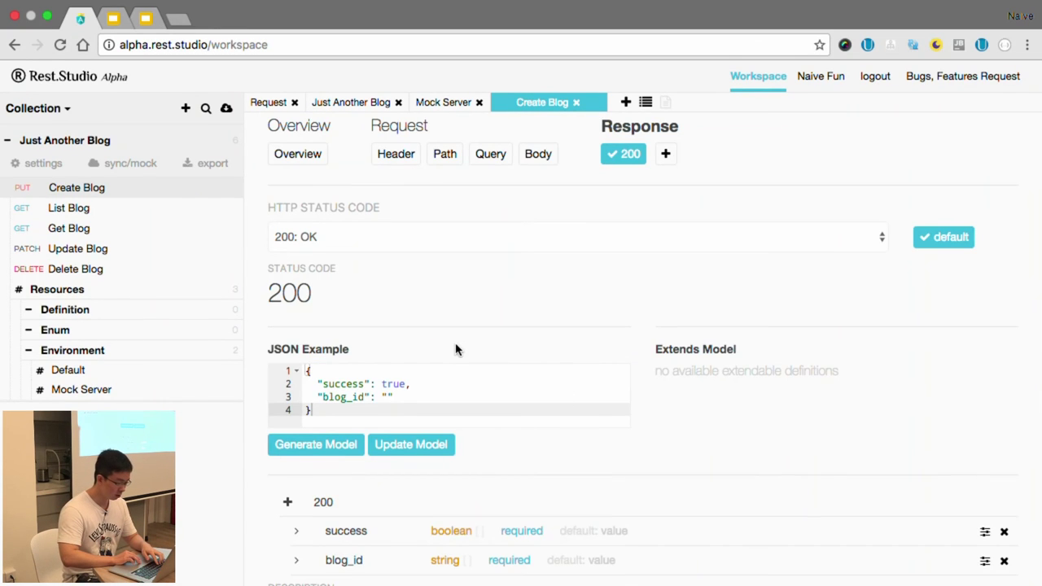
left_click(666, 153)
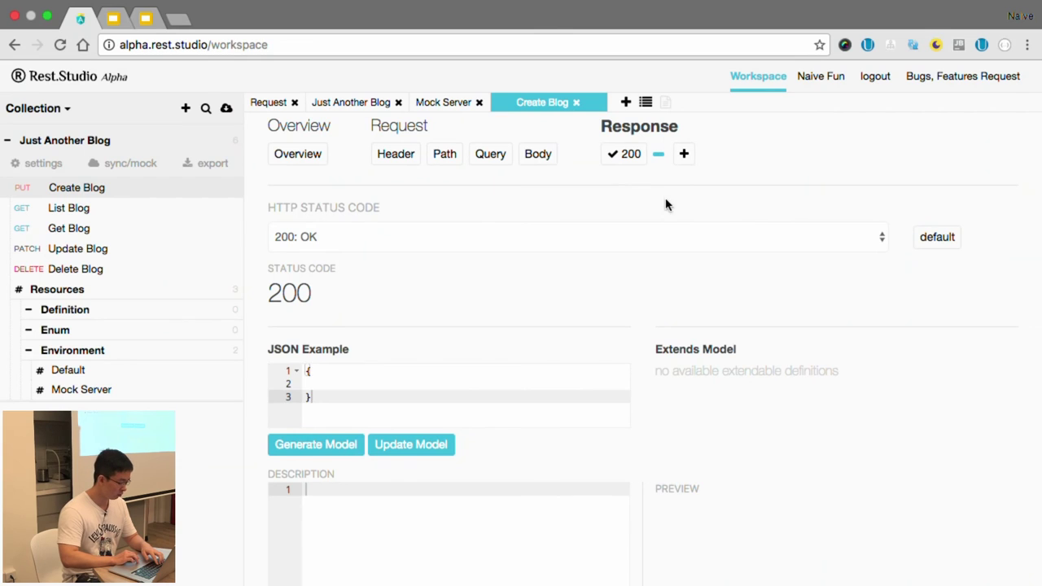
left_click(437, 245)
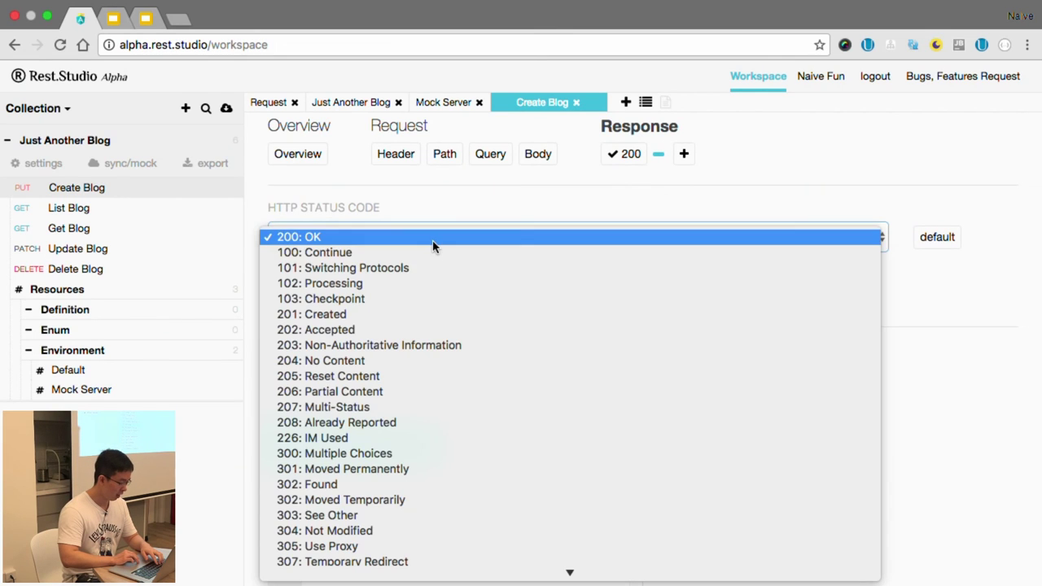
left_click(390, 316)
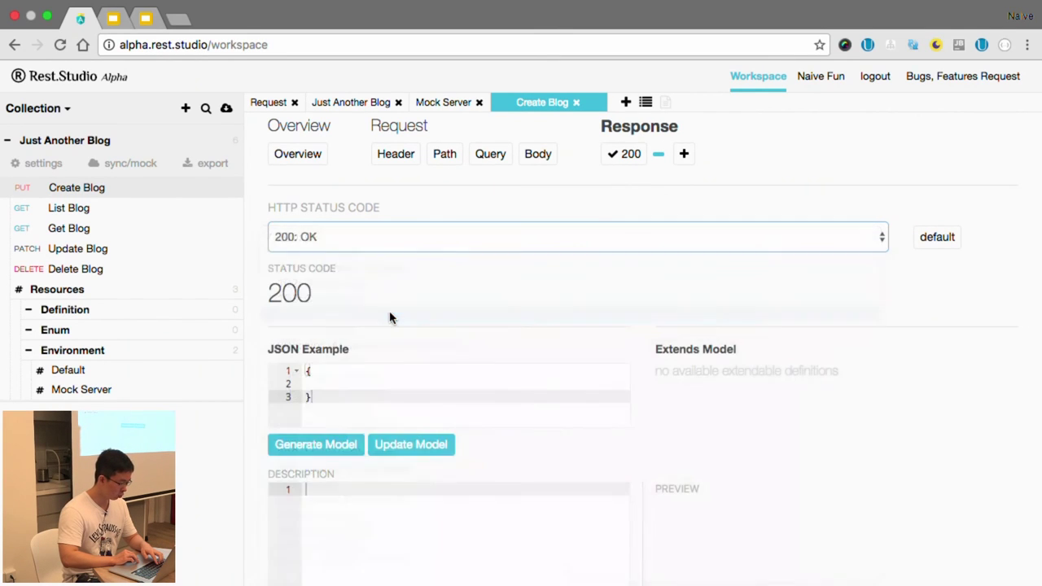
Enter created: true as the 201 response's JSON example and upload the mocking responses.
left_click(369, 385)
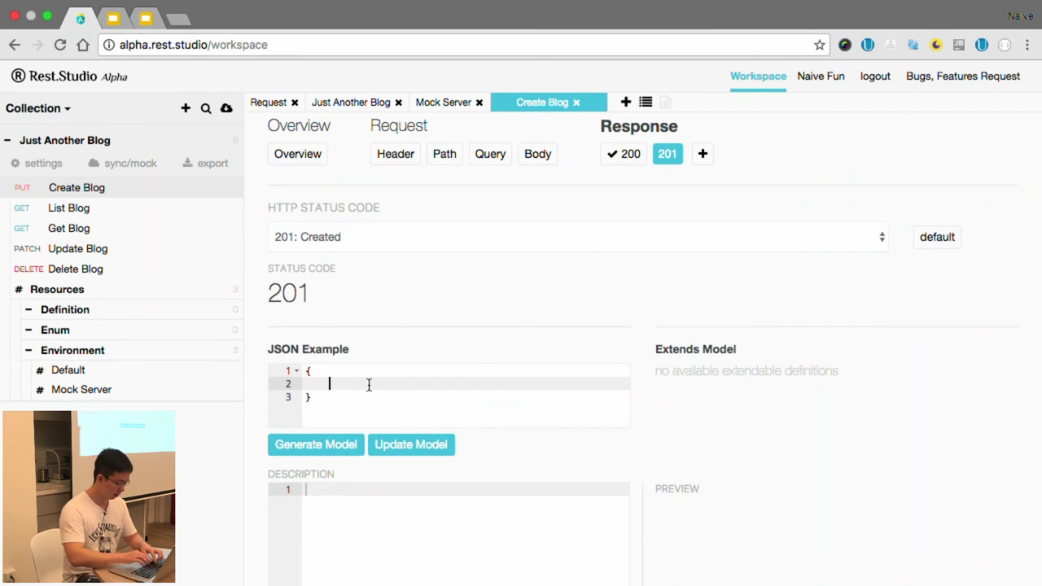
type("created: t")
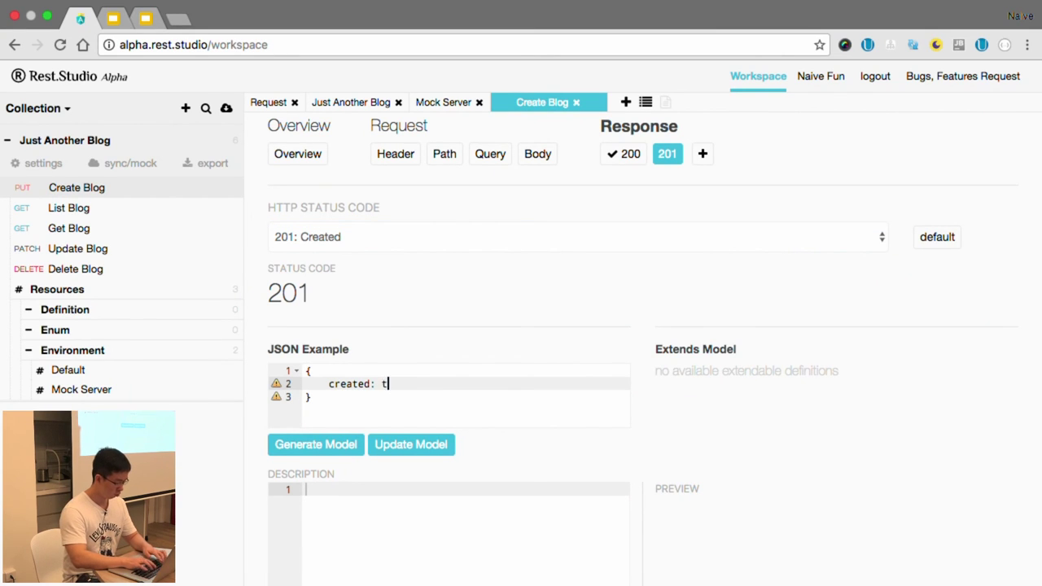
type("rue")
scroll(635, 353, "up", 2)
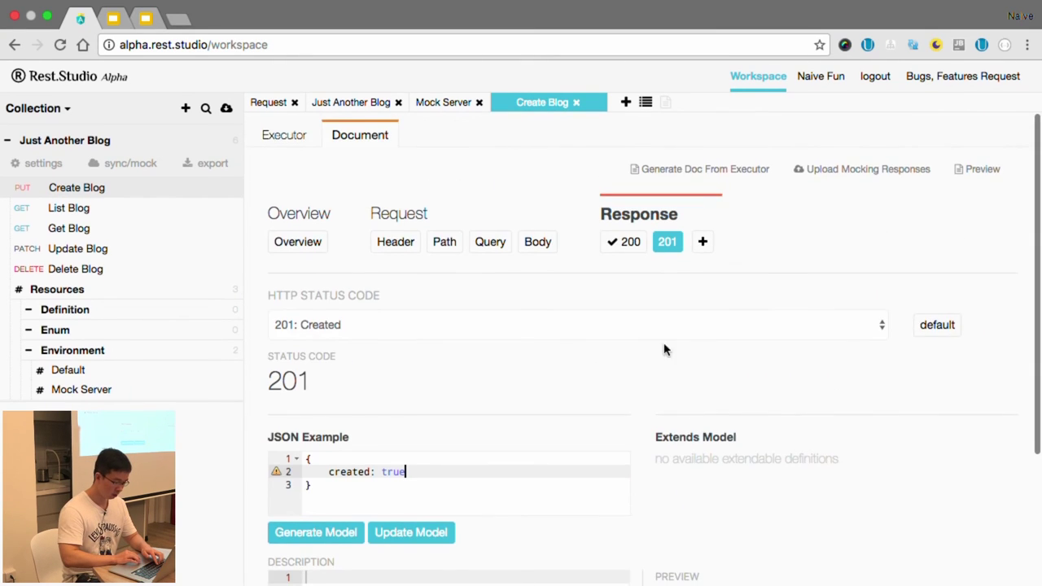
left_click(839, 174)
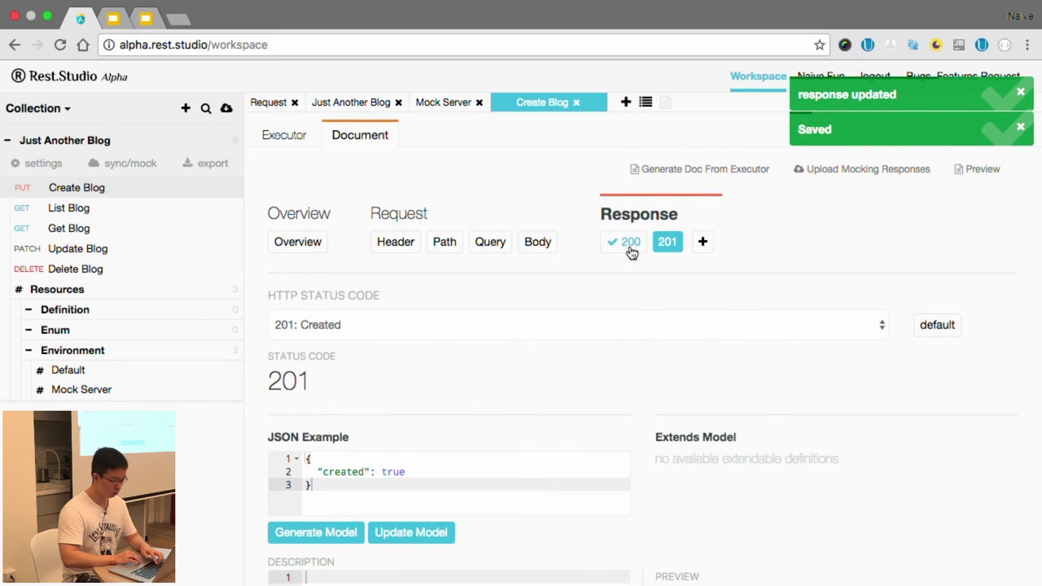
Add the query parameter X-RS-Status with value 201 to the Create Blog request and send it.
left_click(285, 140)
scroll(383, 298, "down", 3)
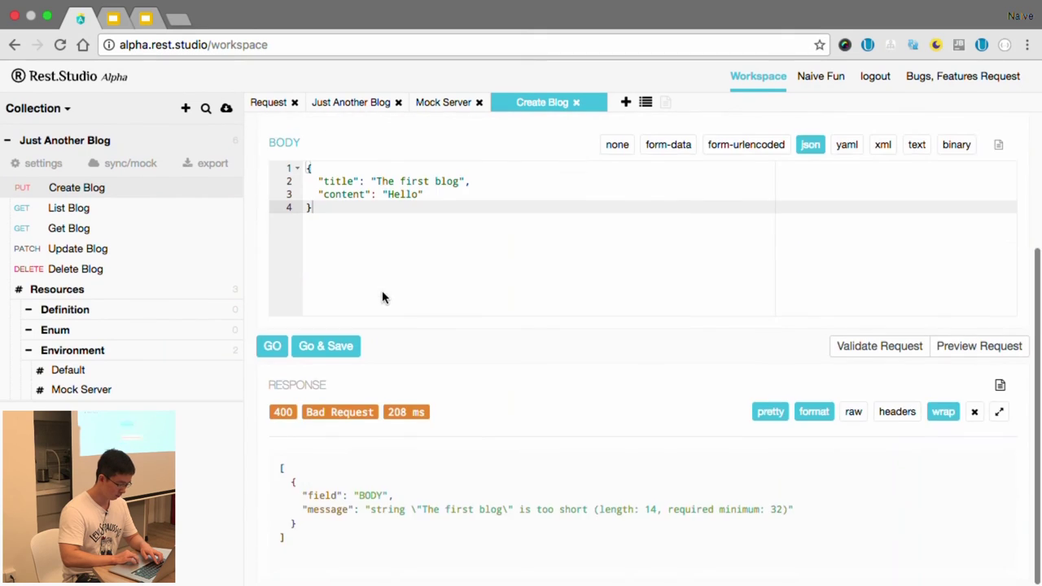
scroll(383, 297, "up", 3)
left_click(768, 191)
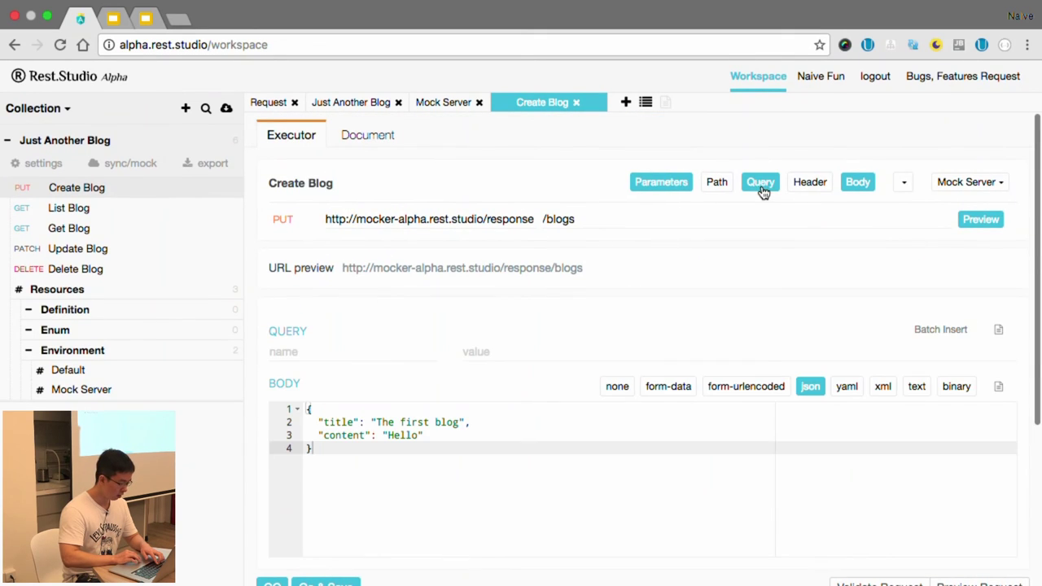
left_click(309, 352)
type("X-RS-St")
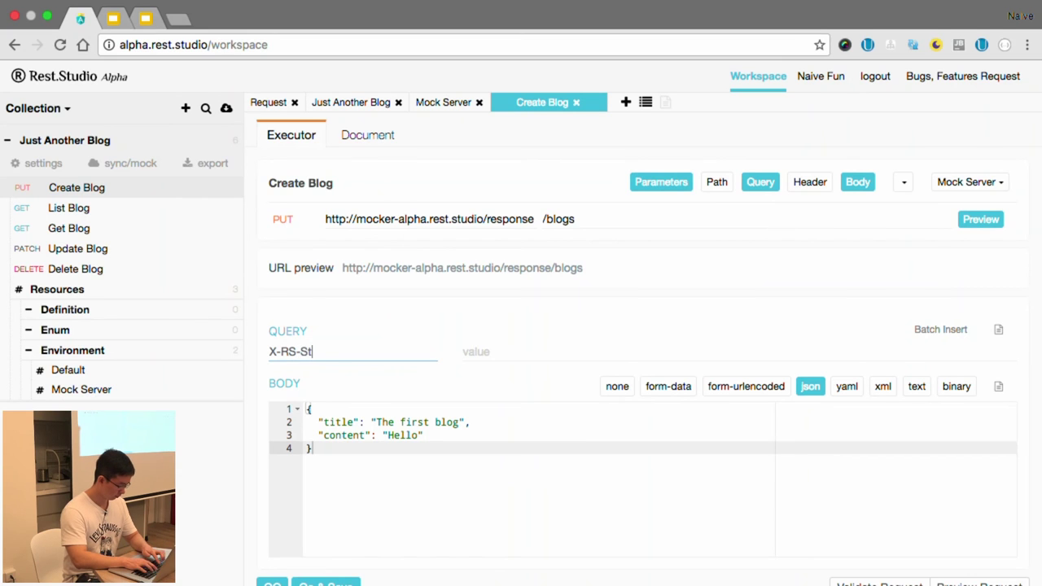
type("atus")
key("Tab")
type("201")
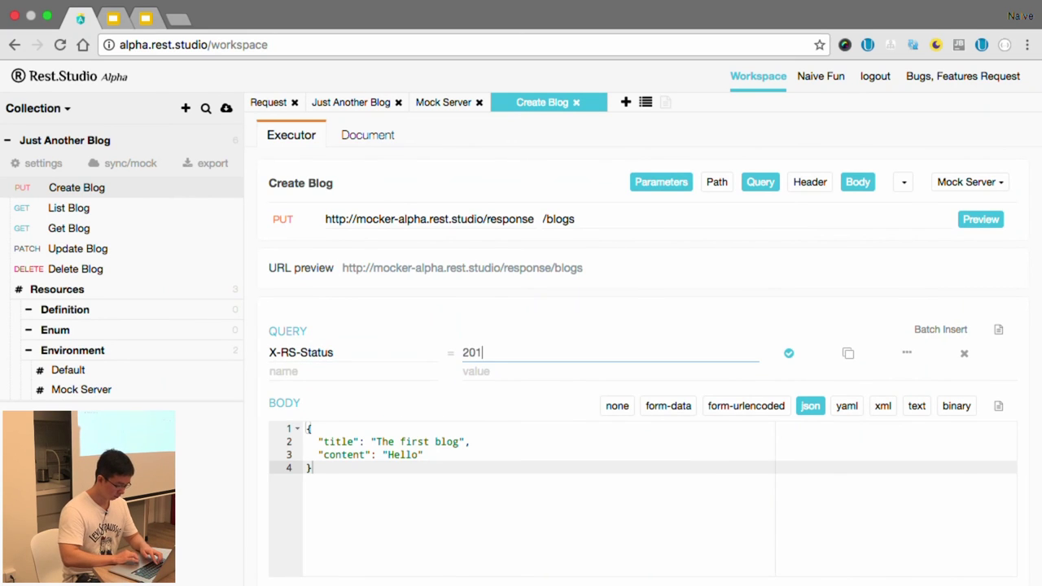
key("Return")
left_click(271, 349)
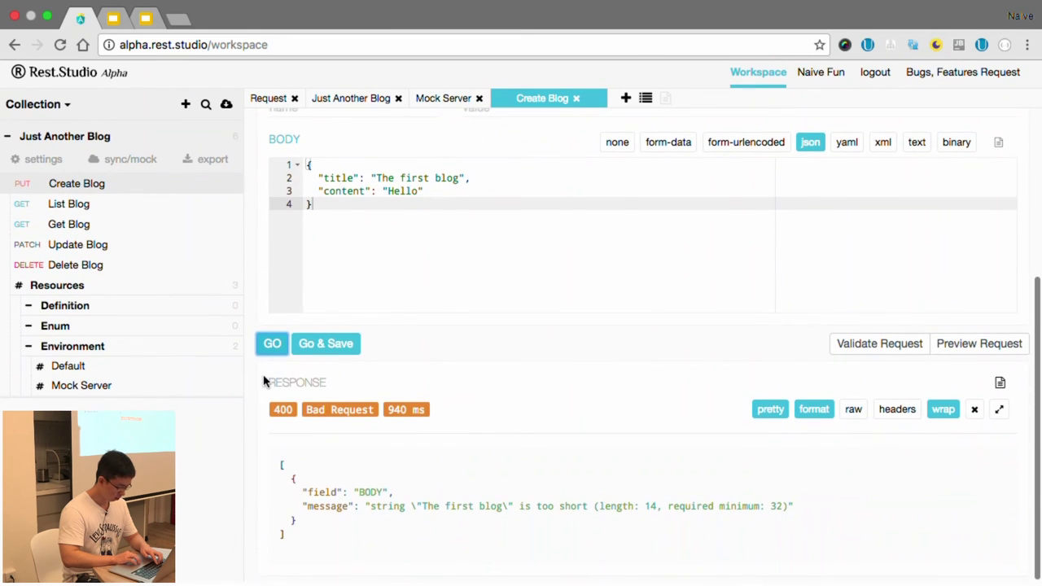
Lengthen the title in the JSON body with a long run of trailing dots, resend the request and check the response.
left_click(460, 181)
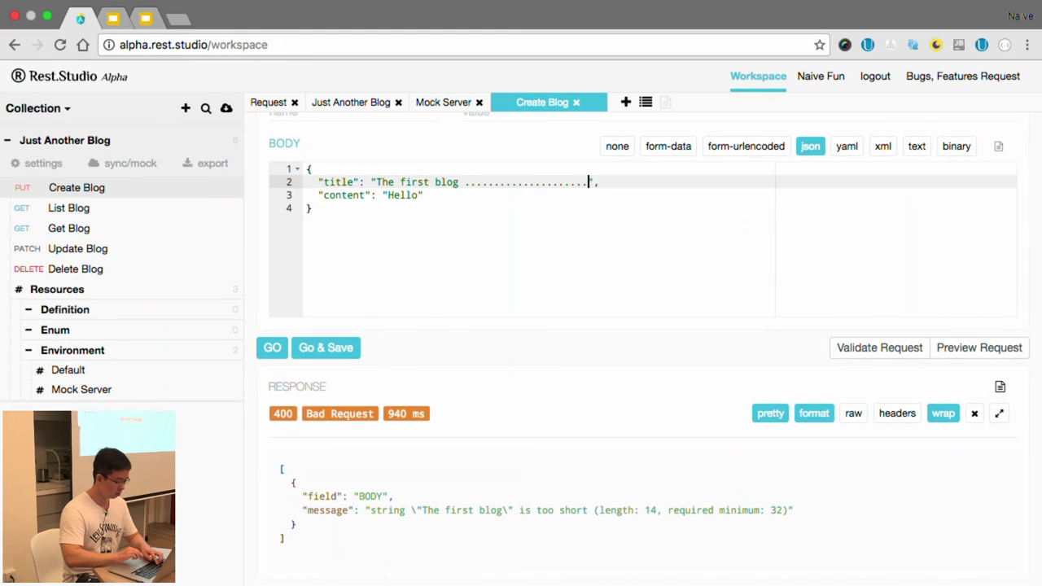
left_click(272, 348)
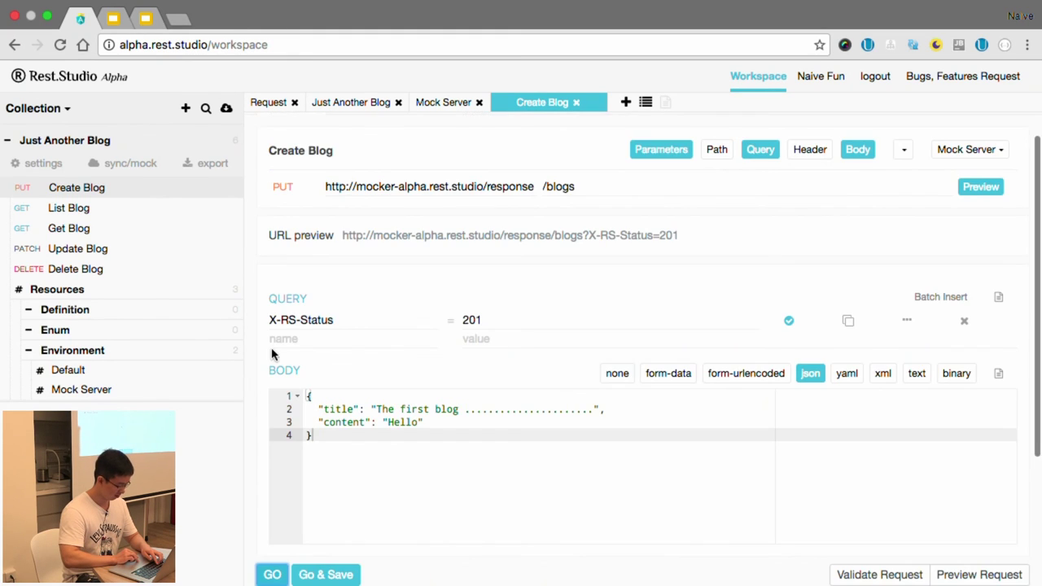
scroll(266, 444, "down", 3)
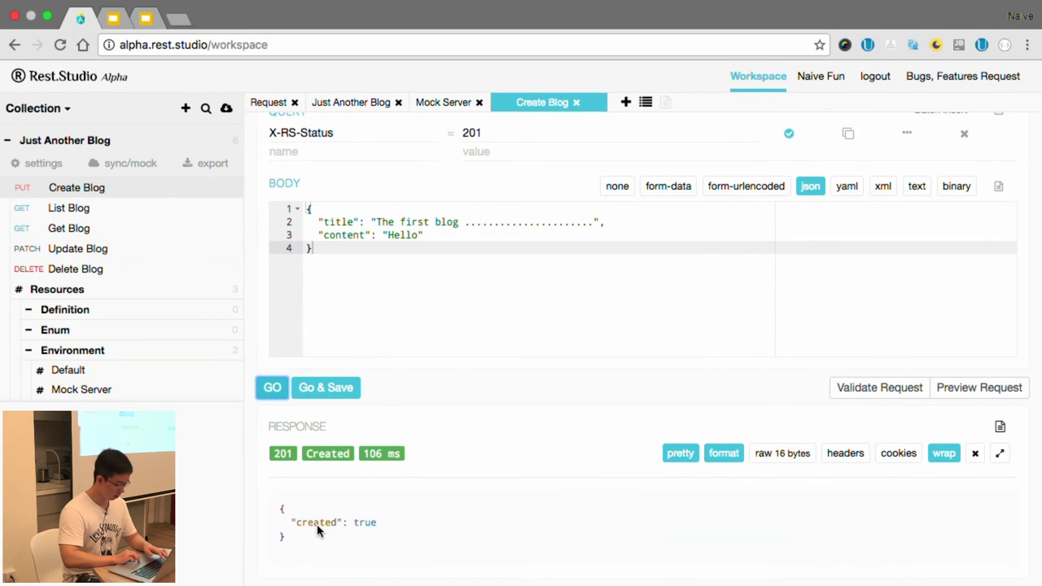
Disable the X-RS-Status query parameter, send the Create Blog request again, check the response and save the request.
mouse_move(337, 522)
left_mouse_down()
mouse_move(333, 535)
mouse_move(340, 531)
left_mouse_up()
scroll(340, 531, "up", 3)
left_click(789, 352)
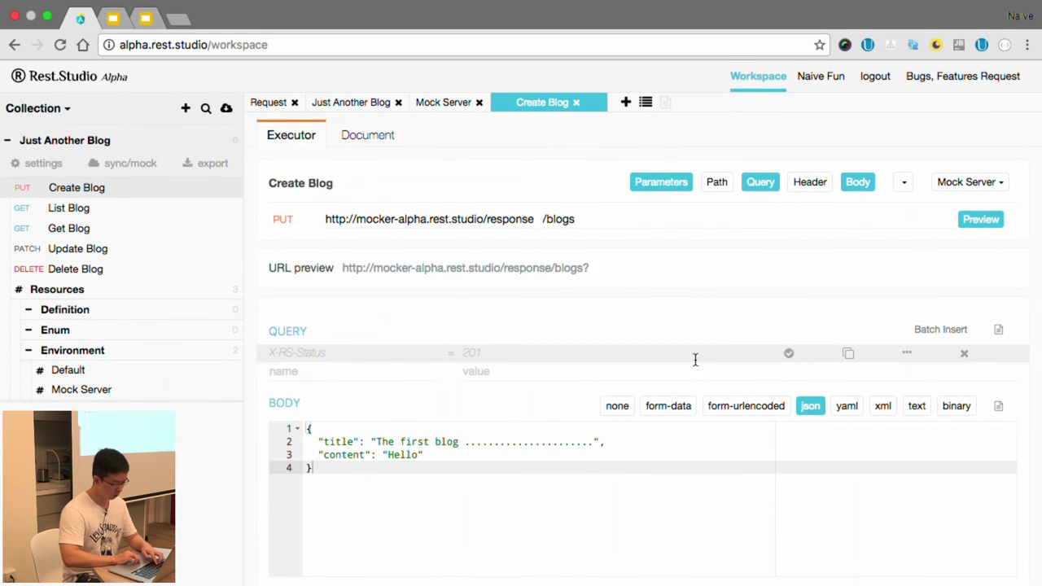
scroll(696, 365, "down", 3)
left_click(273, 383)
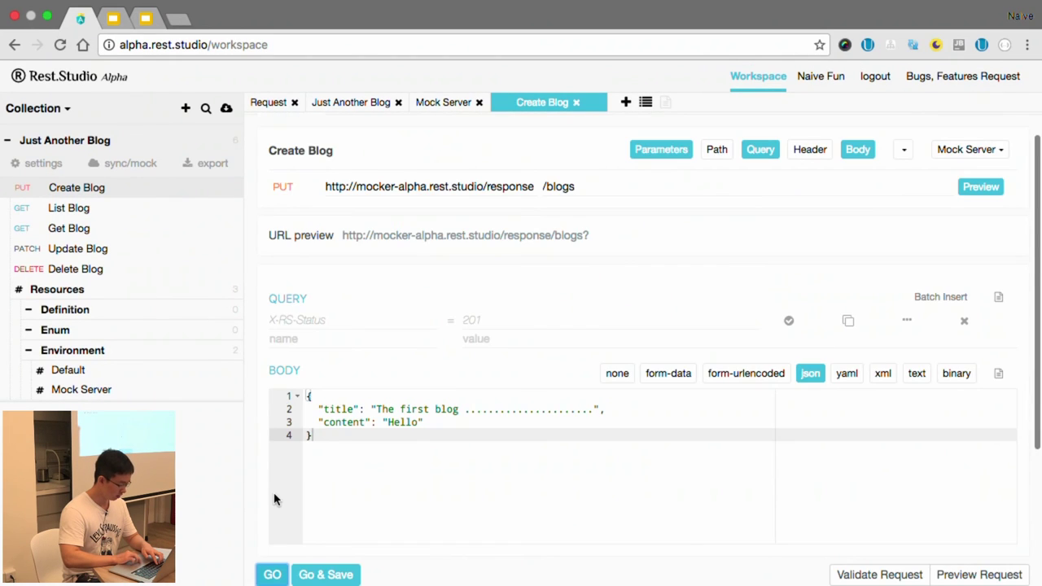
scroll(276, 500, "down", 3)
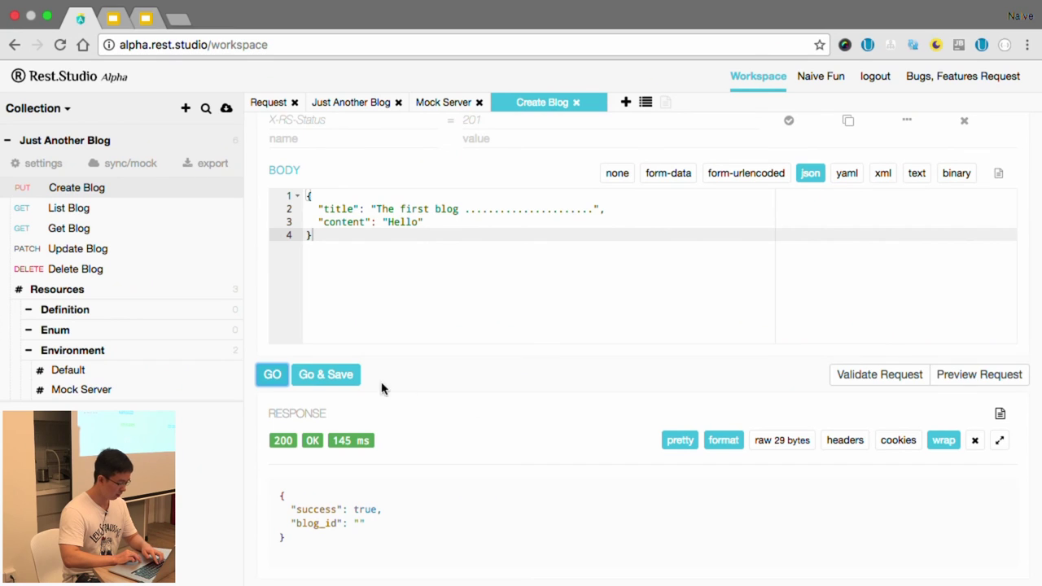
left_click(338, 383)
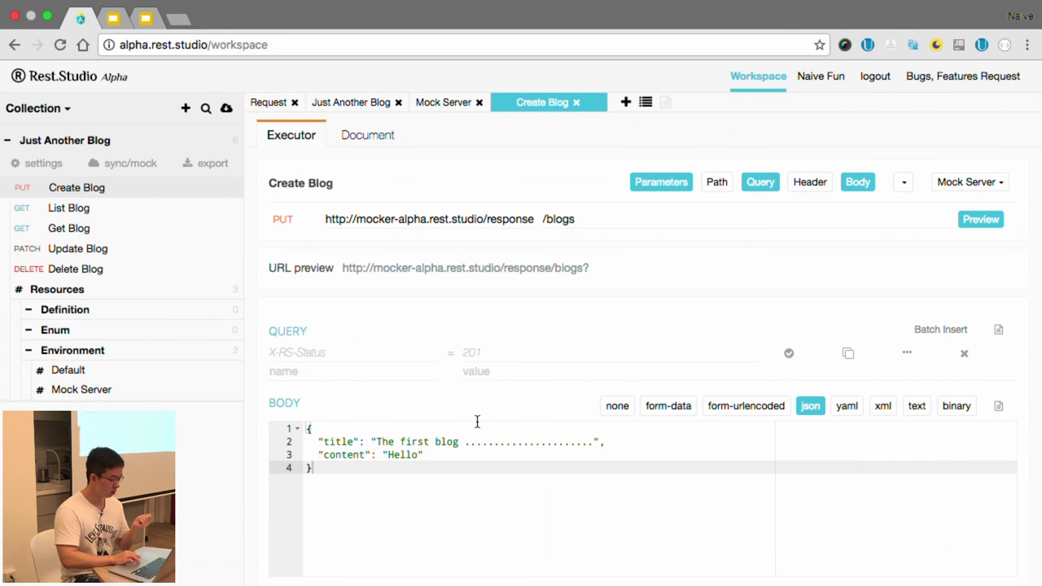
Preview the Create Blog documentation and review its request body properties, examples and default response.
left_click(379, 138)
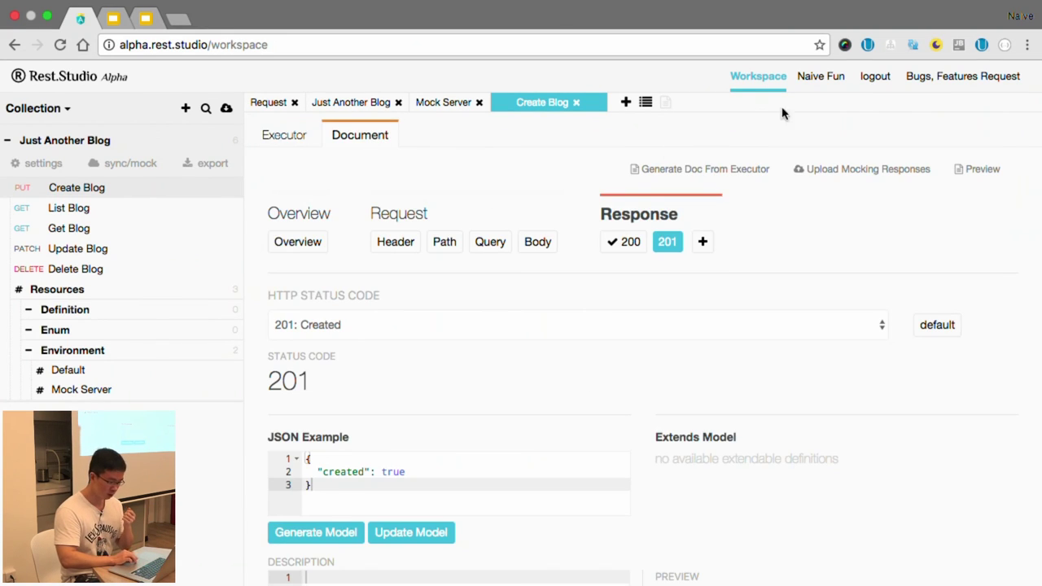
left_click(980, 170)
scroll(902, 330, "down", 2)
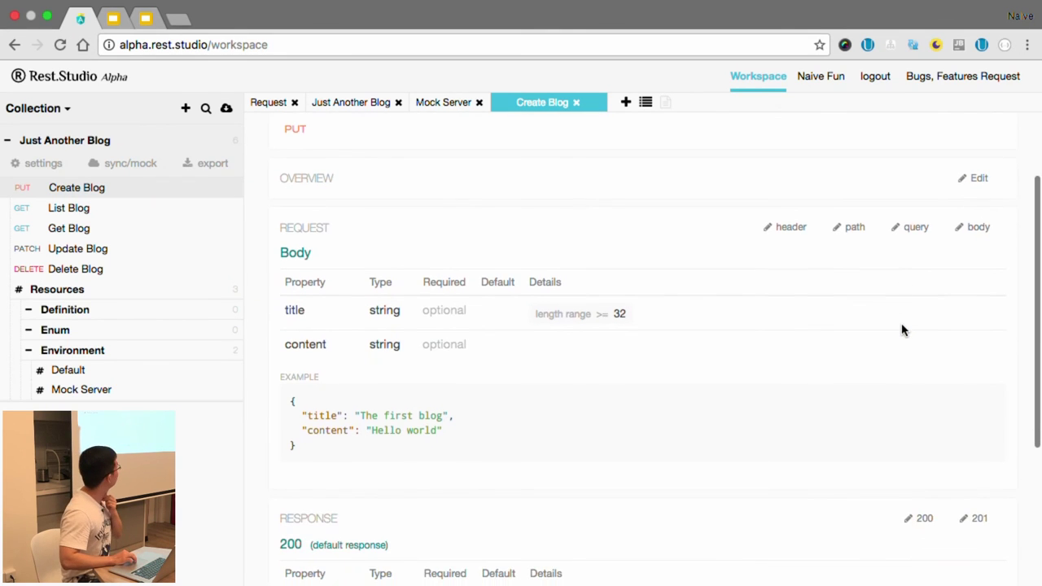
scroll(903, 330, "down", 4)
scroll(902, 329, "down", 2)
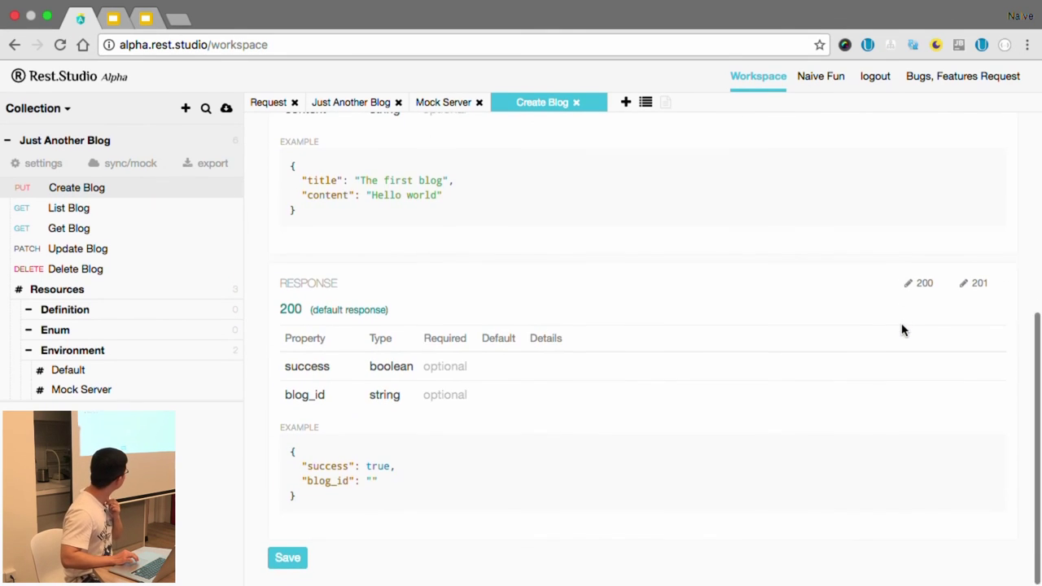
scroll(903, 330, "up", 5)
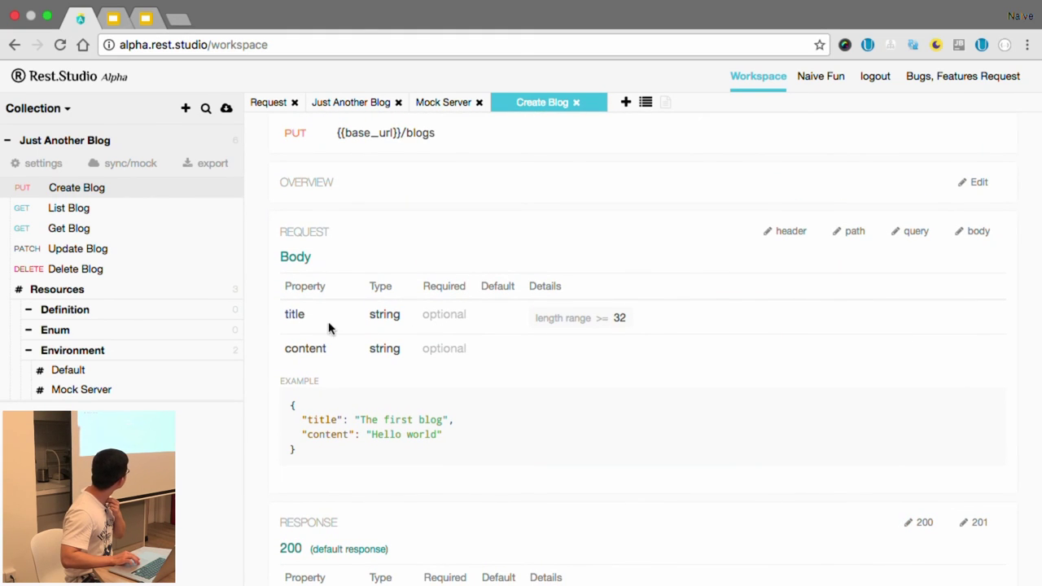
scroll(509, 362, "up", 2)
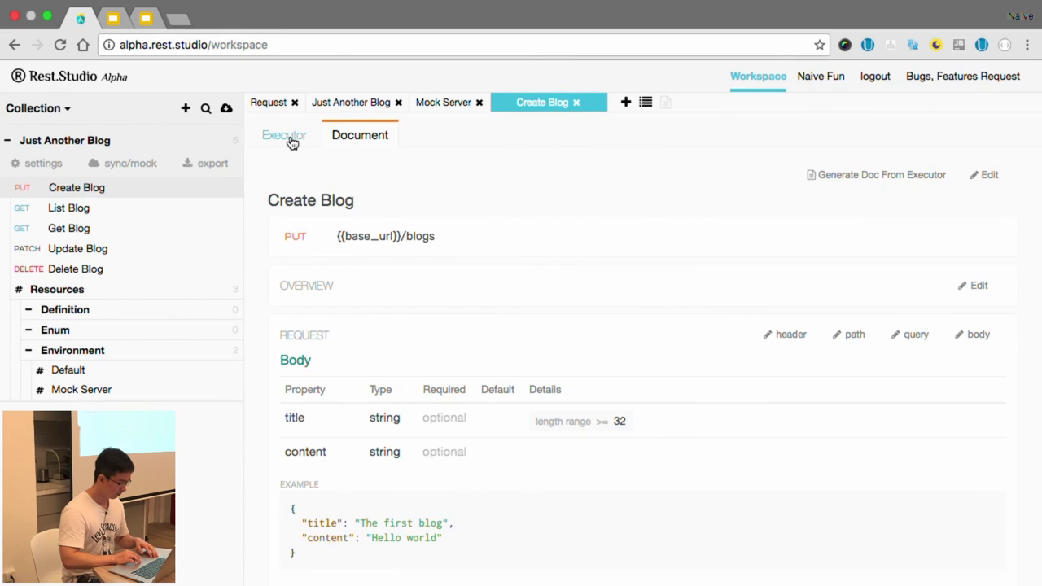
Open the cloud sync settings of the Just Another Blog collection and copy its collection ID.
left_click(130, 164)
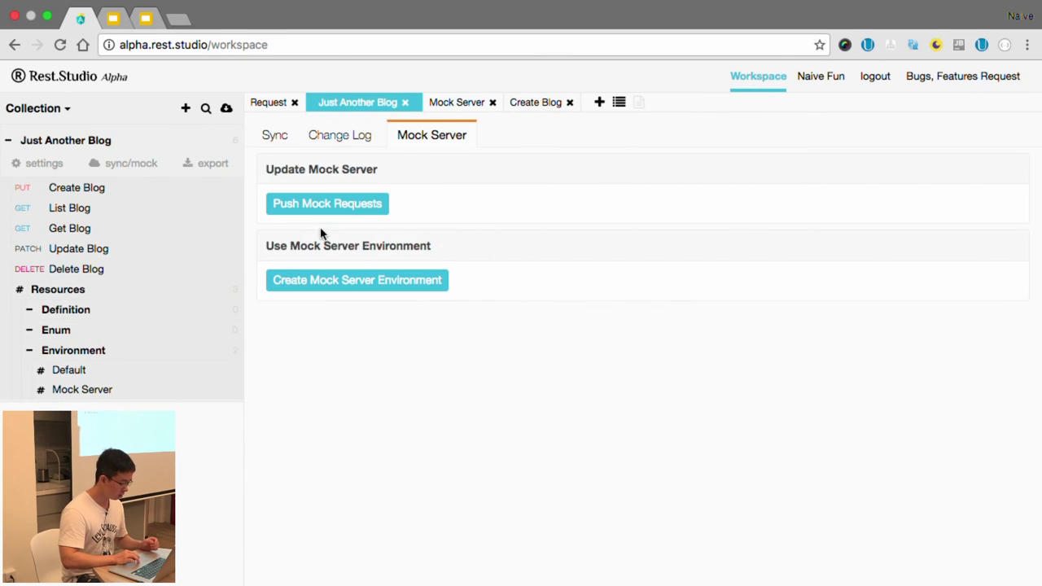
left_click(274, 136)
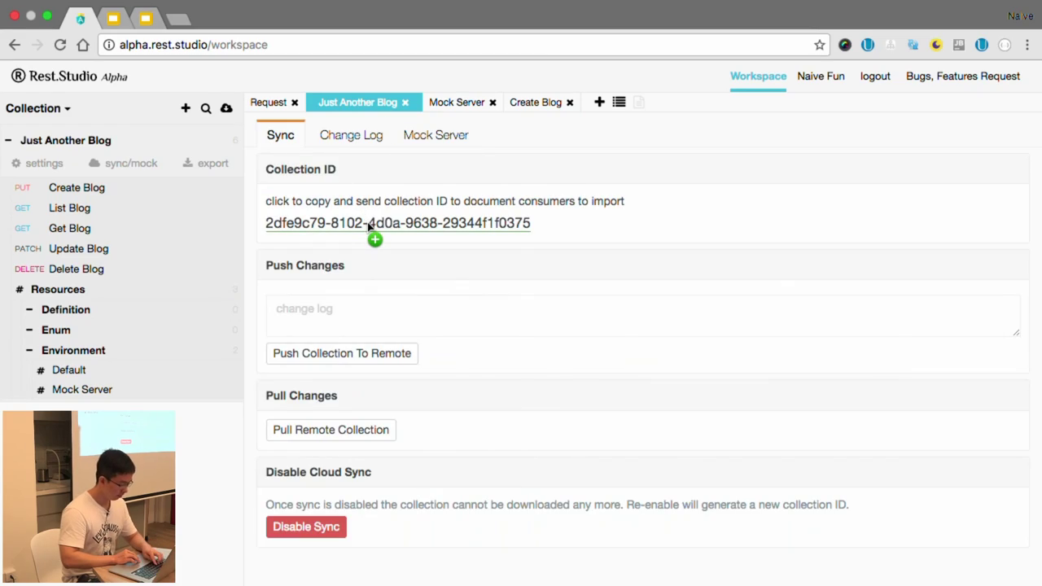
left_click(366, 223)
Switch to Safari, go to alpha.rest.studio and open the workspace without logging in.
key("ctrl+Left")
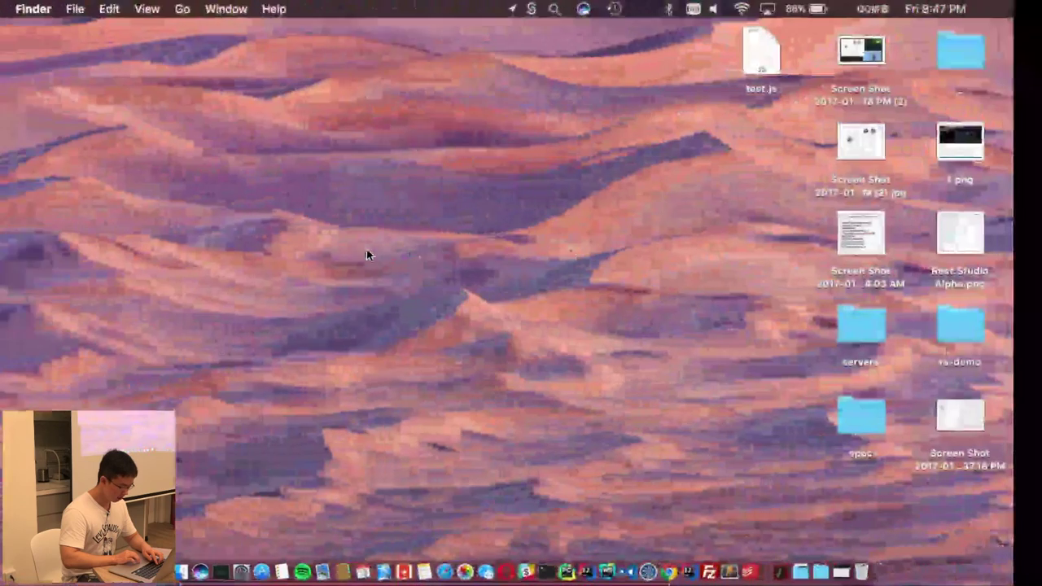
left_click(446, 570)
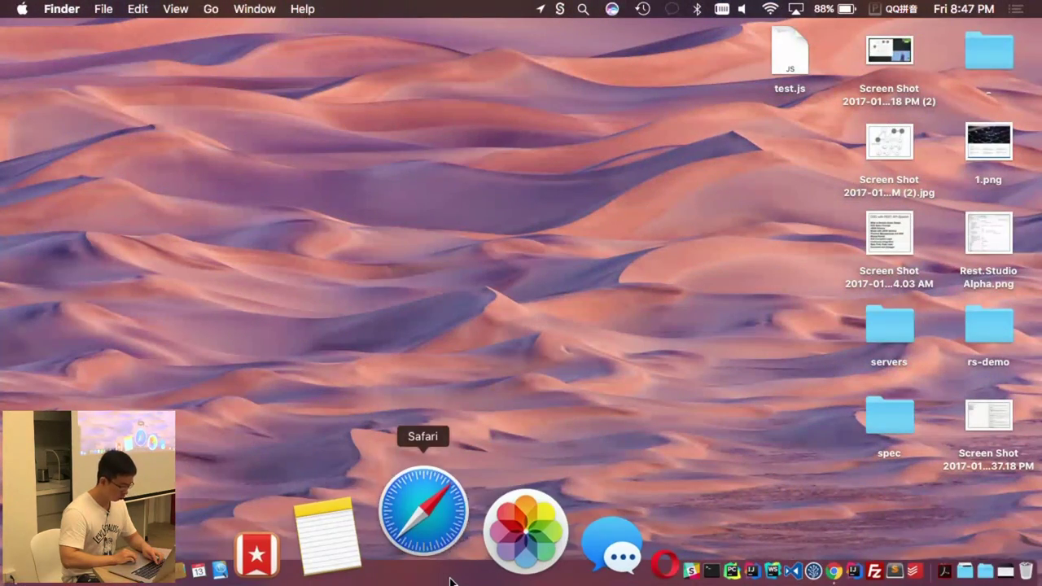
key("ctrl+super+f")
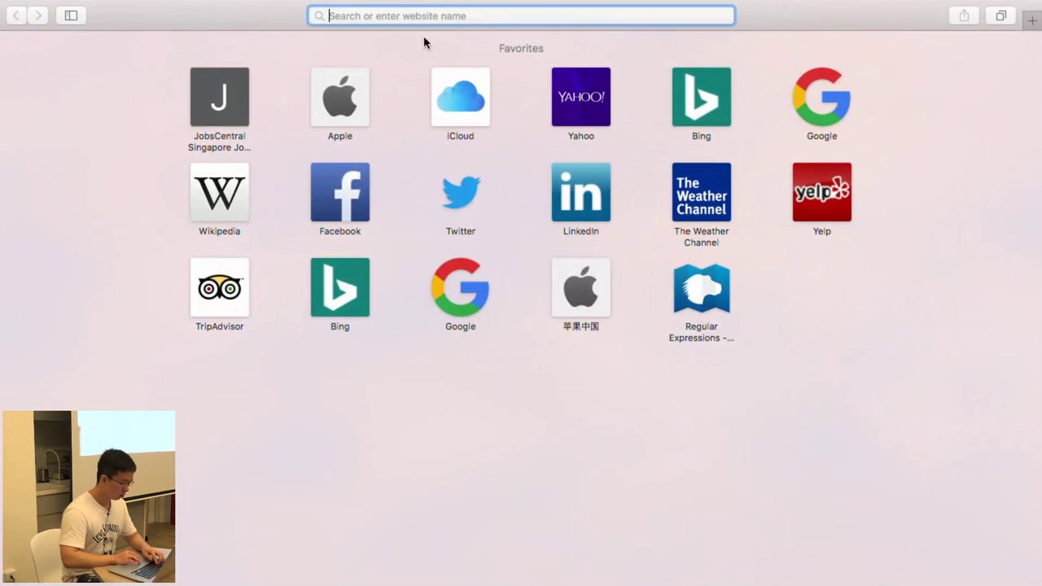
type("alpha.rest.studio")
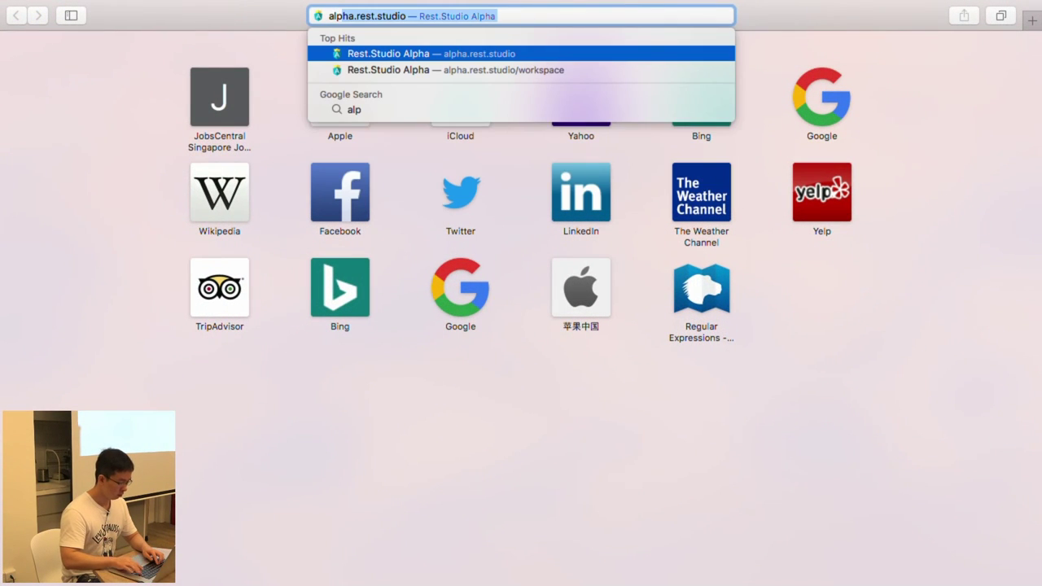
key("Return")
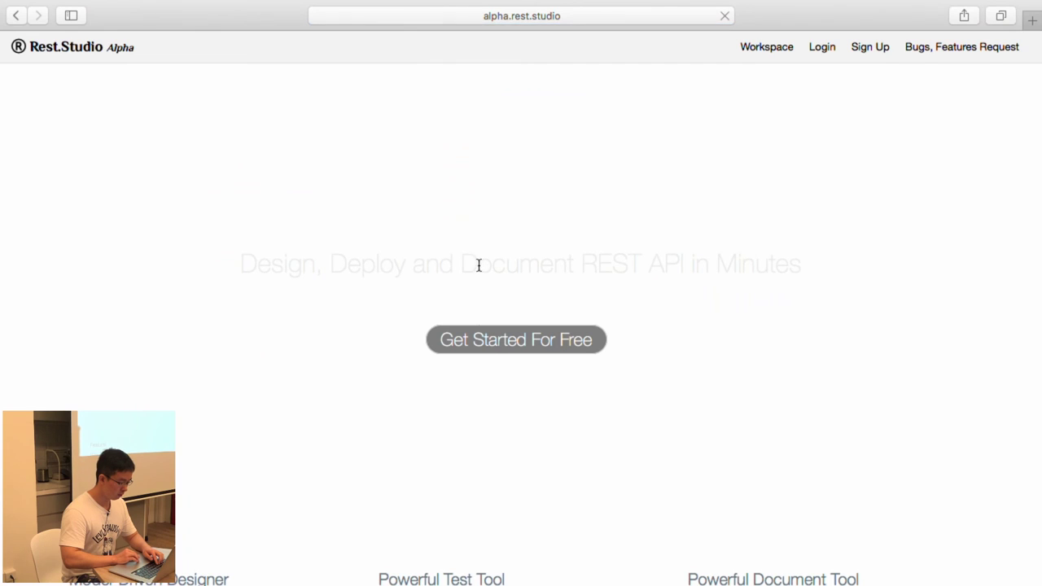
left_click(484, 359)
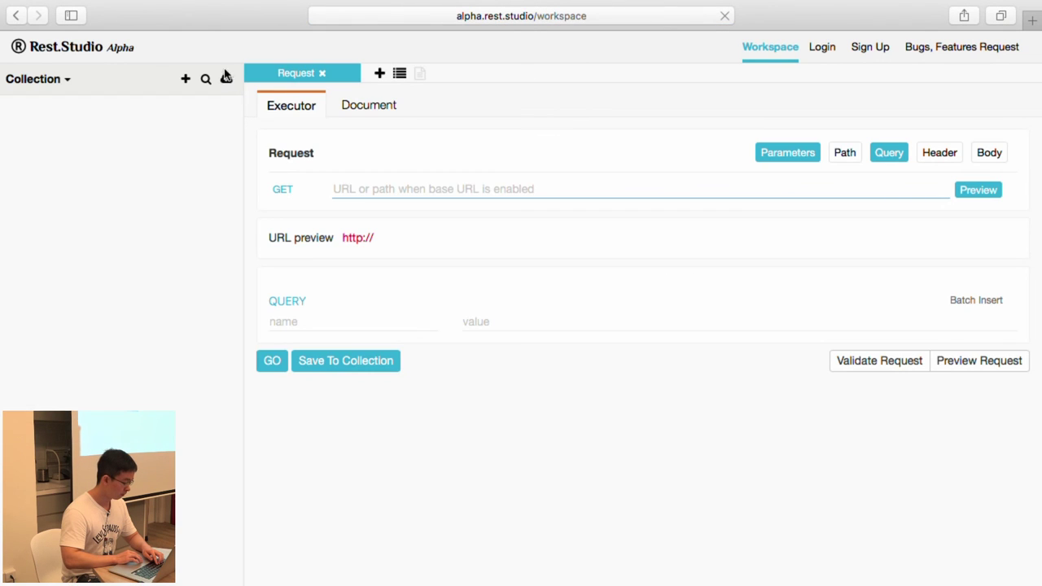
Paste the copied collection ID into the cloud collection import and try to import it.
left_click(226, 79)
left_click(326, 203)
key("super+v")
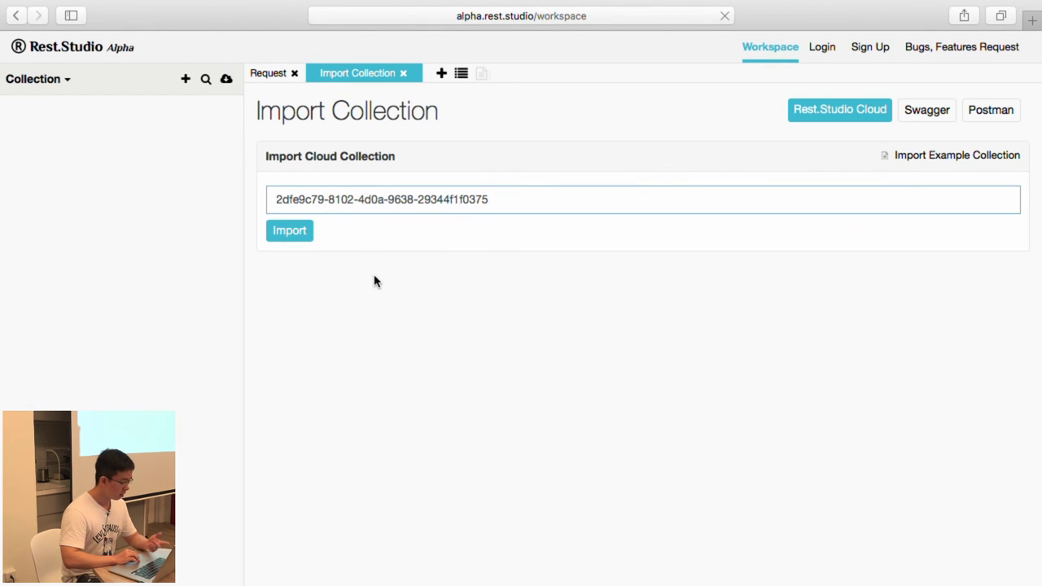
left_click(296, 235)
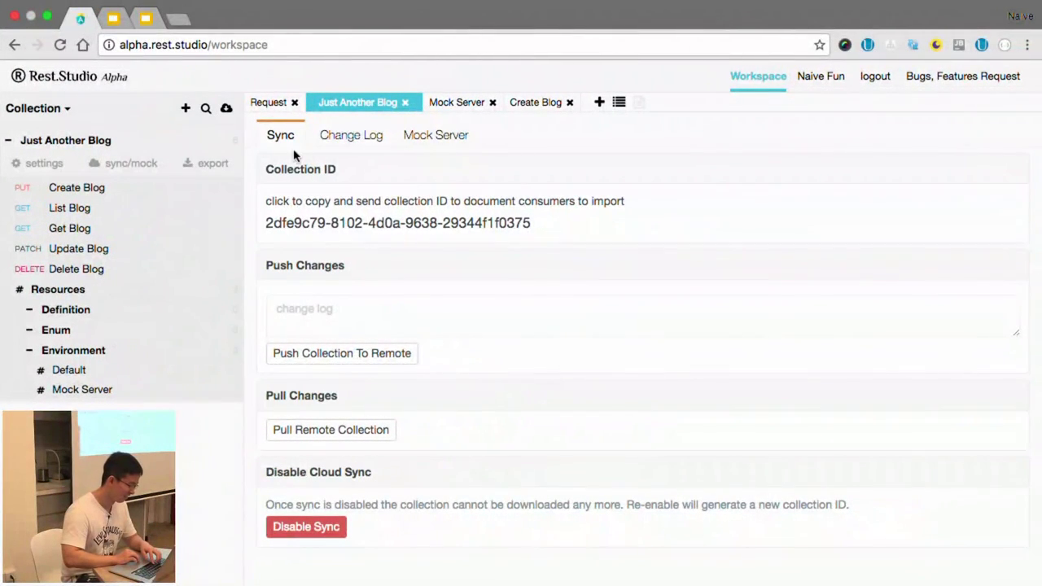
In Chrome, push the Just Another Blog collection to remote with the change log "init blog apis" and view the change log.
left_click(334, 321)
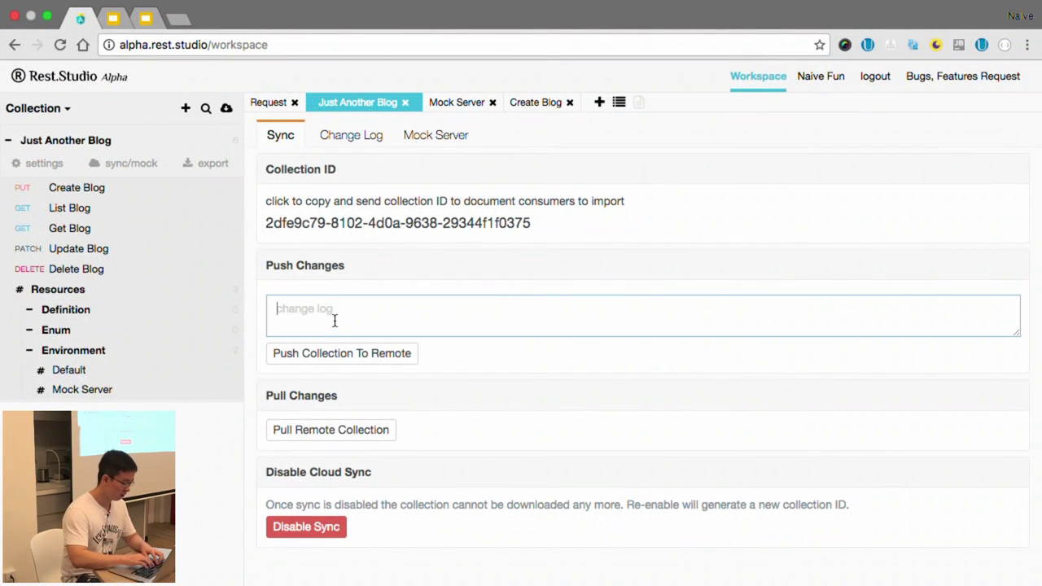
type("init blo")
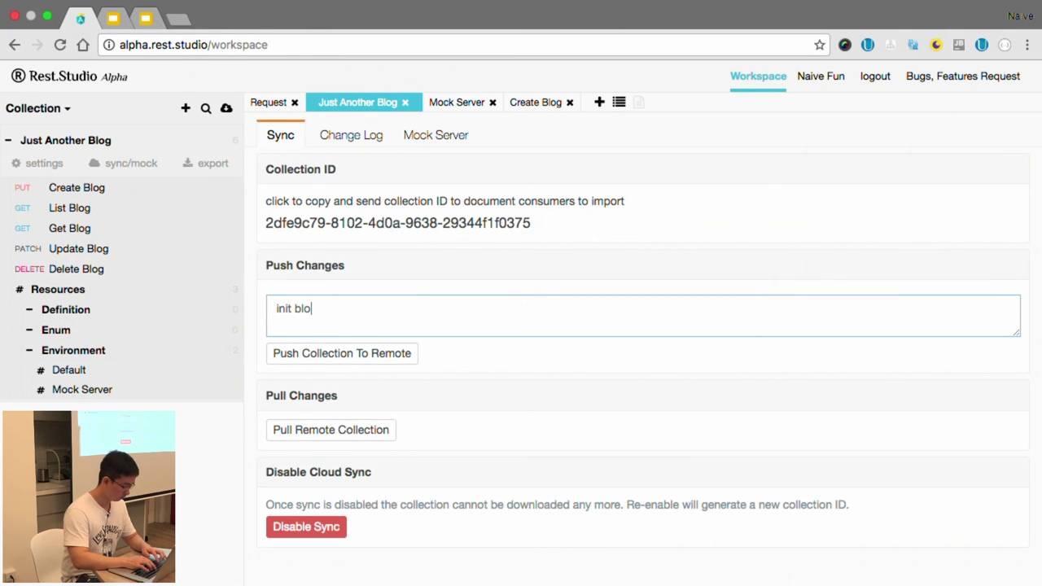
type("g apis")
left_click(358, 354)
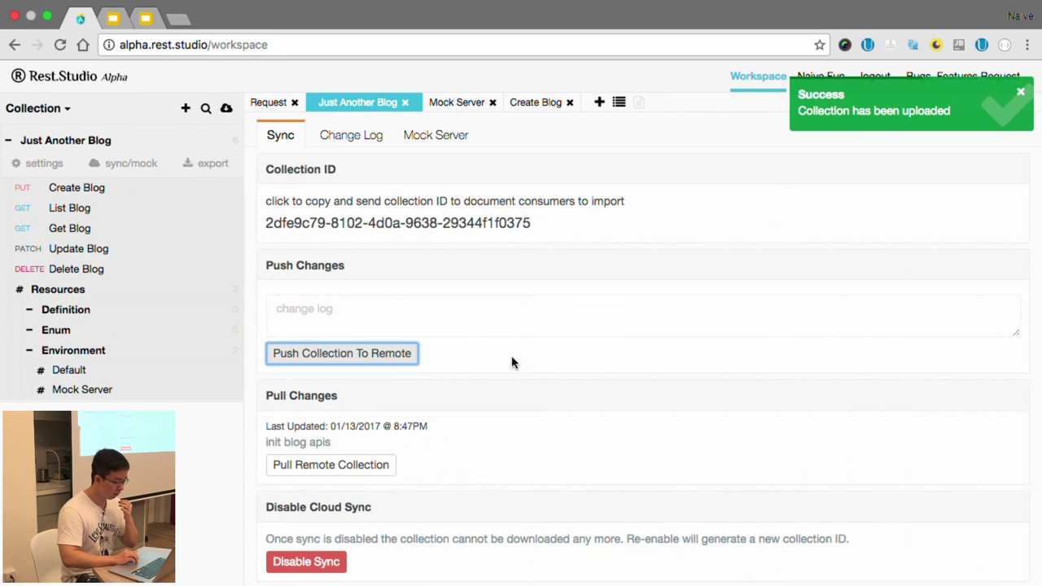
left_click(368, 147)
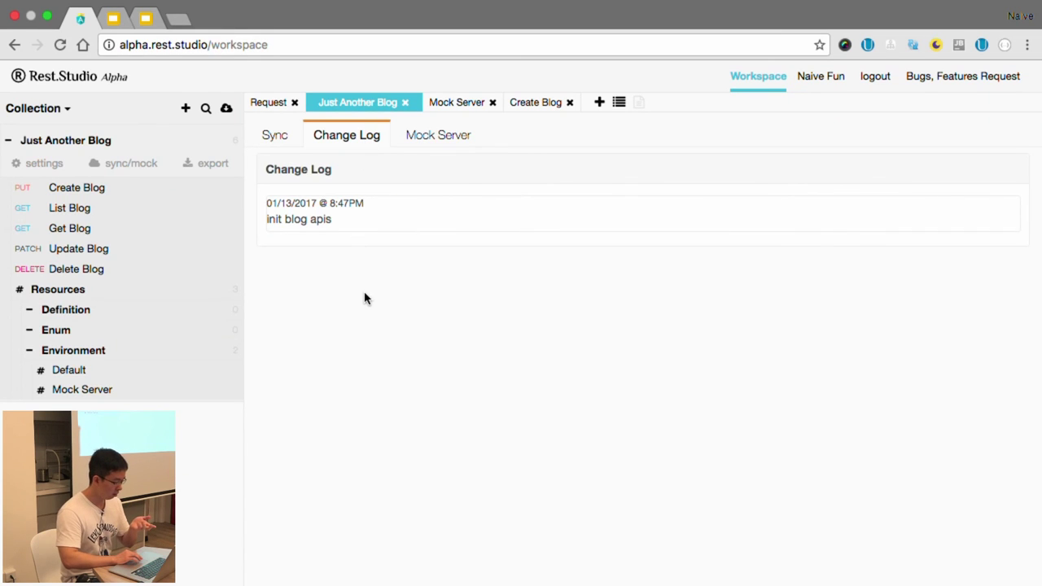
Return to Safari, import the cloud collection with the pasted ID and open its Create Blog request.
key("ctrl+Right")
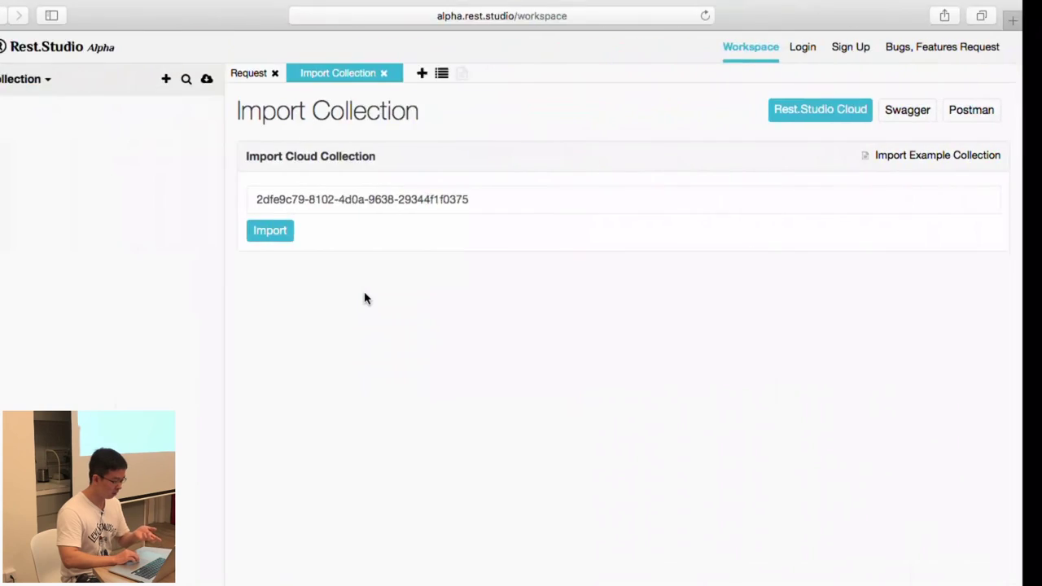
left_click(292, 237)
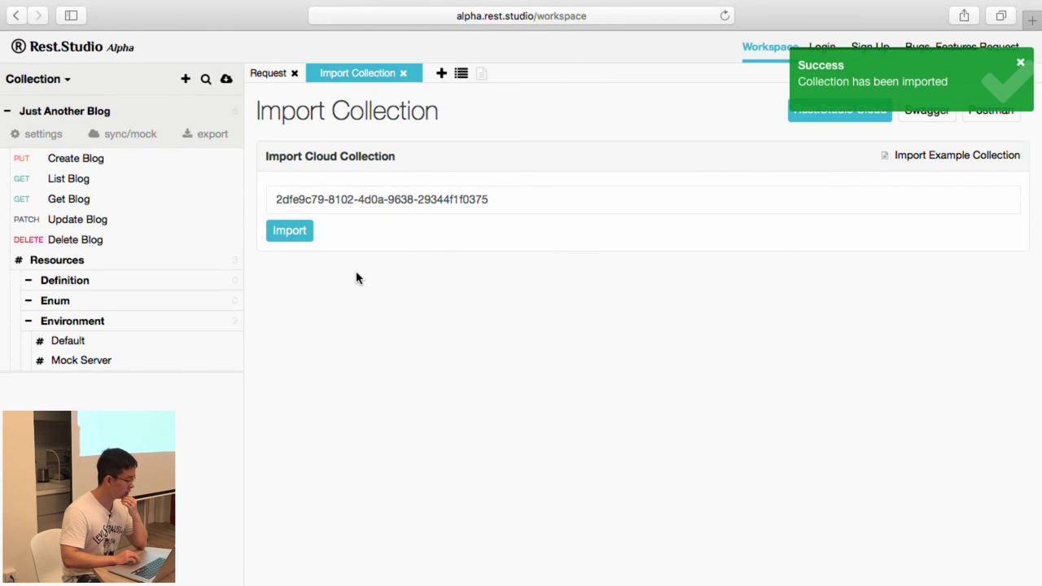
left_click(110, 159)
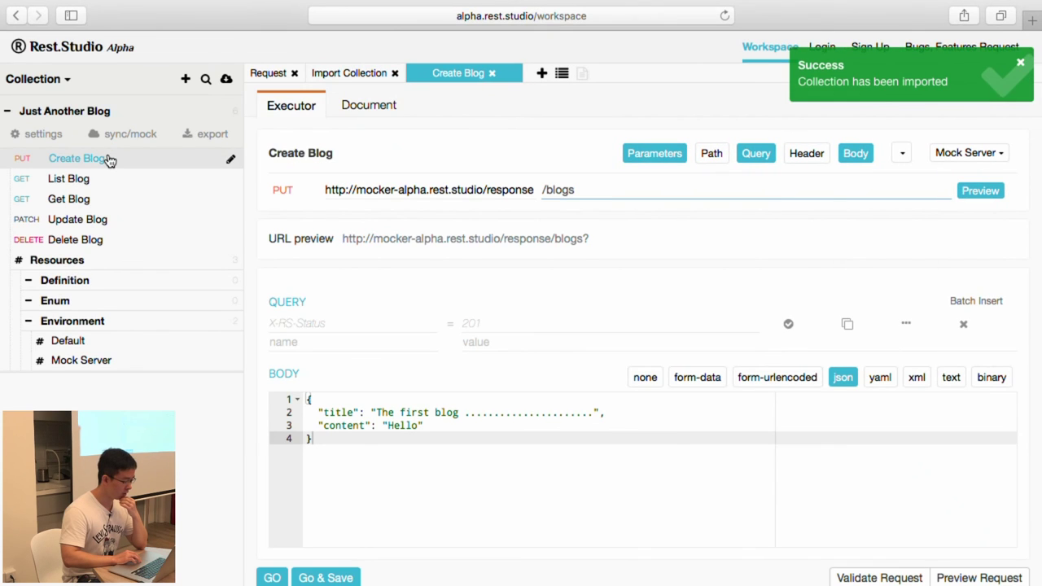
Send the imported Create Blog request and review its documentation.
left_click(272, 577)
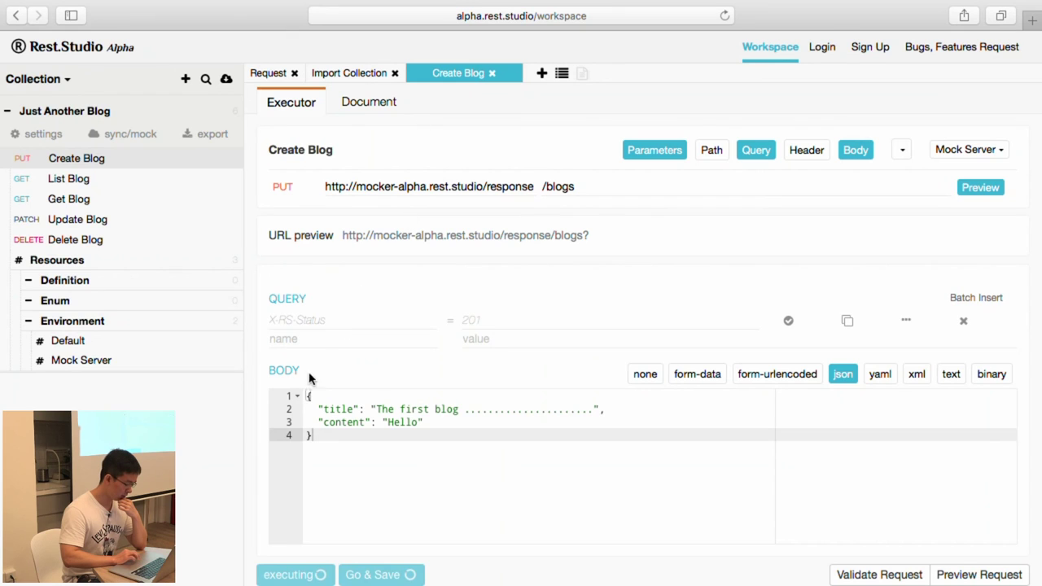
scroll(292, 391, "down", 5)
scroll(325, 325, "up", 5)
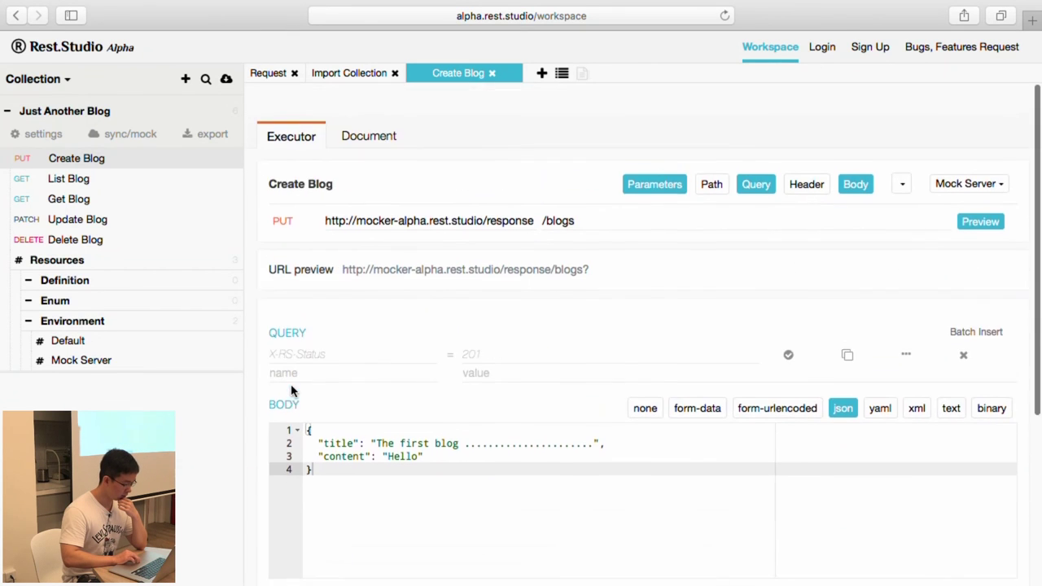
left_click(374, 103)
scroll(505, 379, "down", 4)
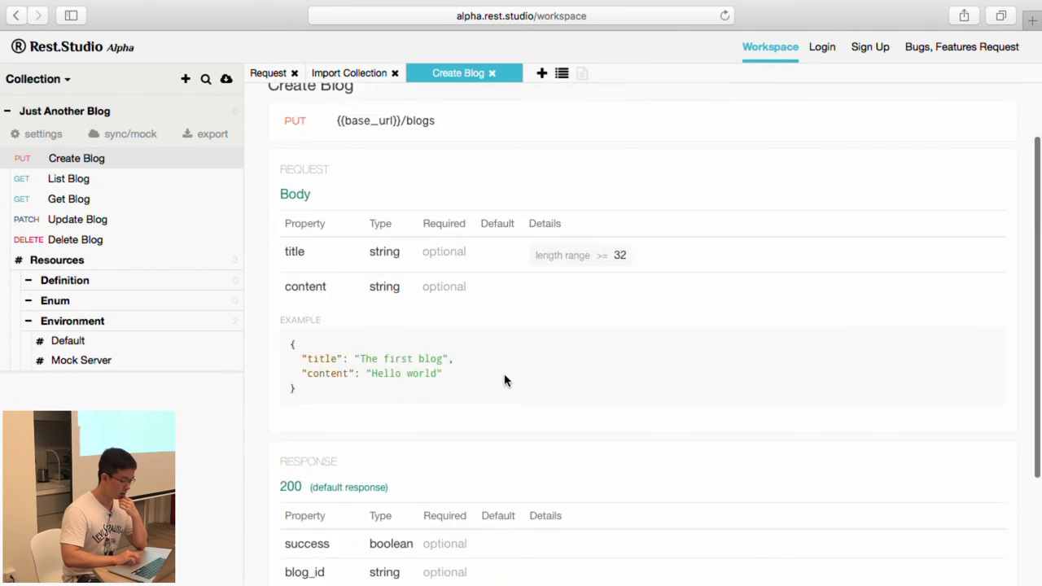
scroll(505, 380, "up", 4)
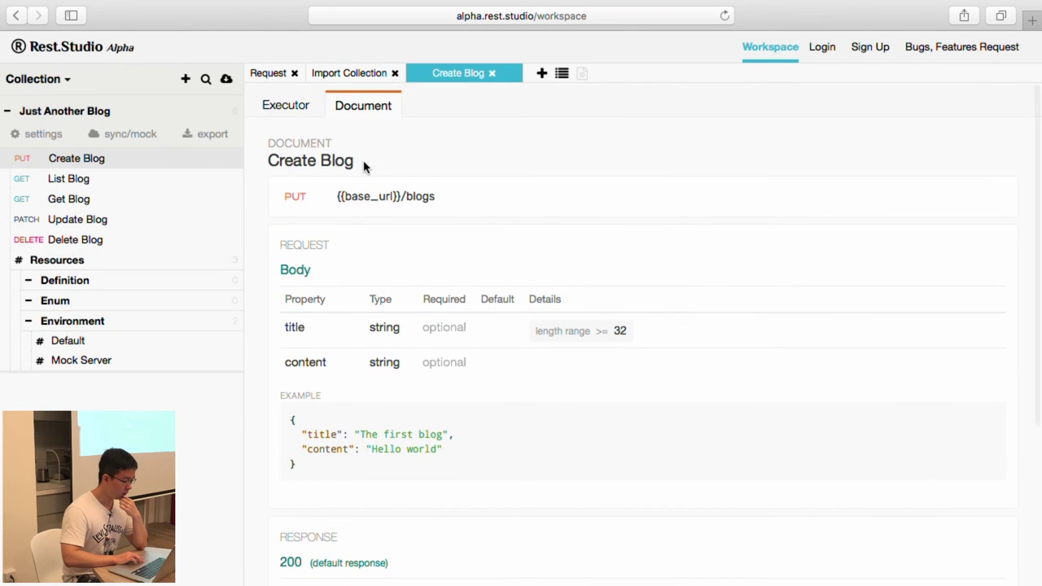
Start a new Swagger collection import, load the example project petstore_full.yaml and look through its YAML content.
left_click(96, 112)
left_click(227, 79)
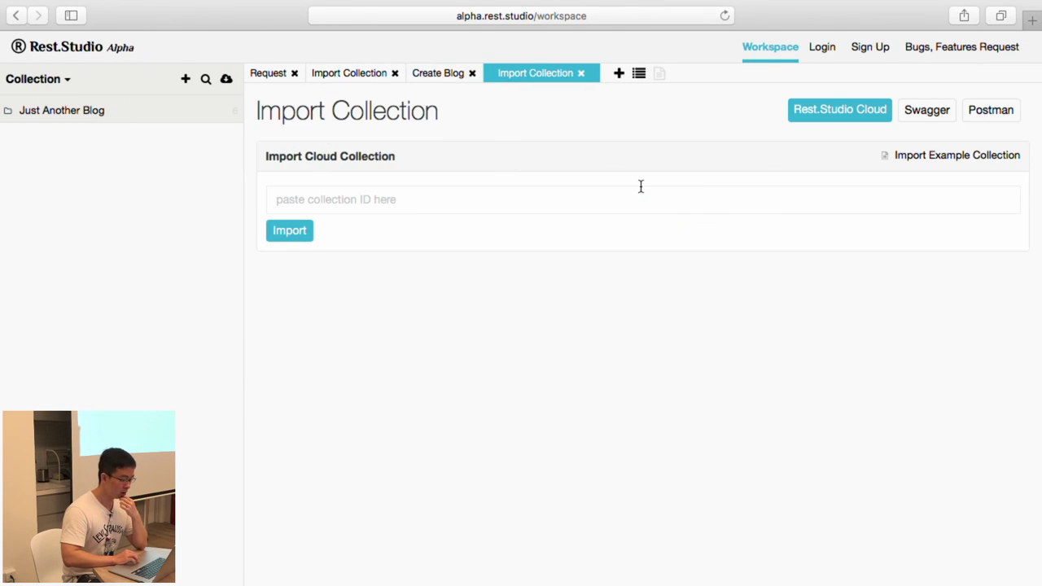
left_click(926, 120)
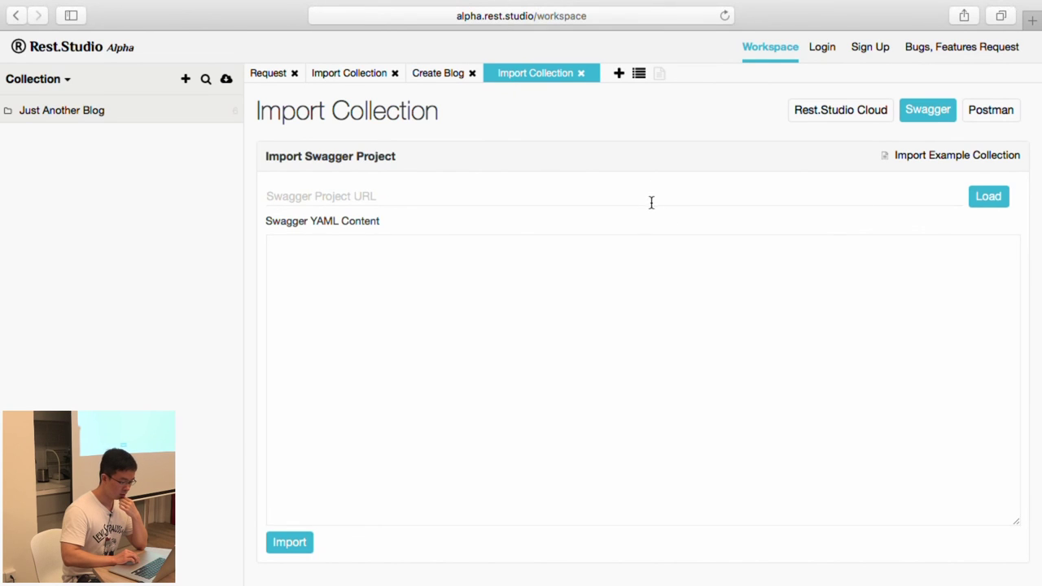
left_click(974, 163)
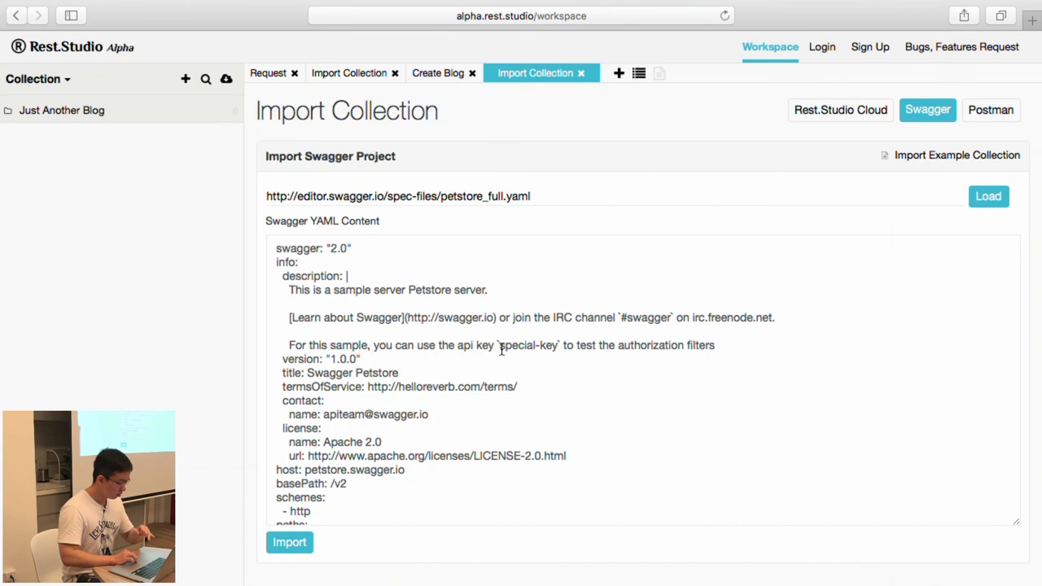
scroll(502, 350, "down", 10)
scroll(501, 349, "down", 15)
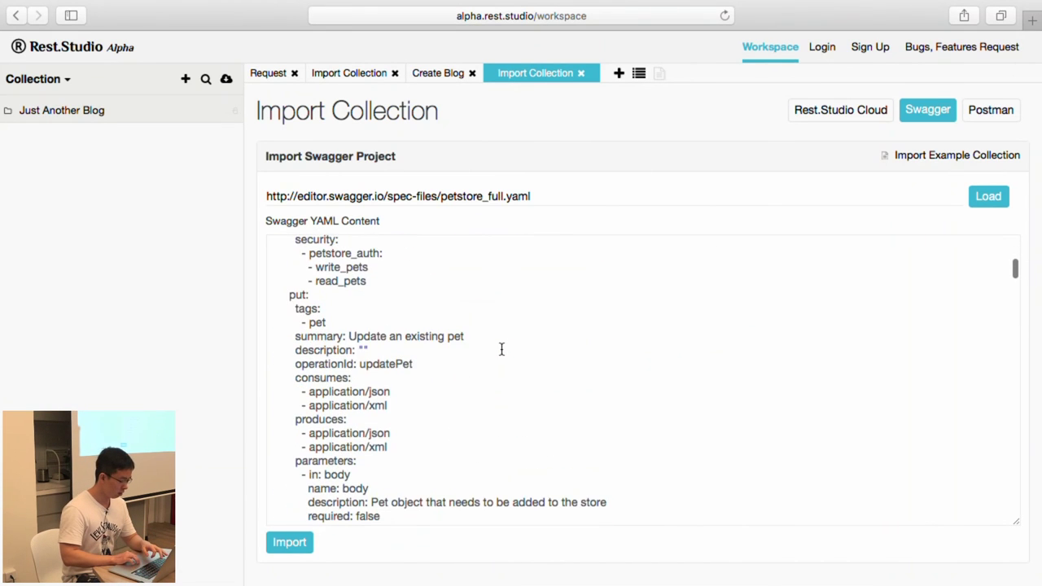
scroll(502, 349, "down", 15)
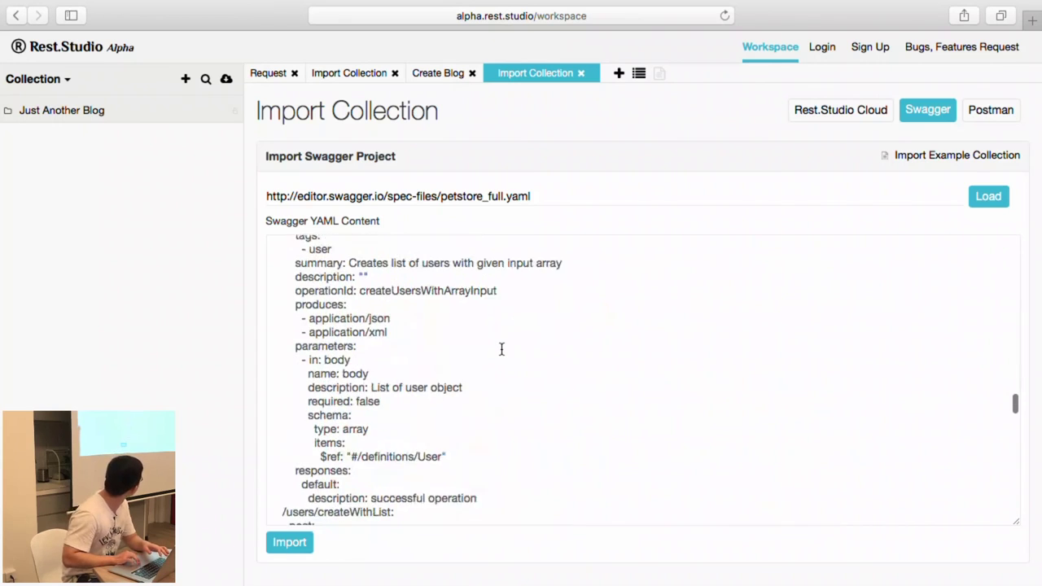
Import the loaded petstore_full.yaml Swagger project as a collection and look through its requests.
left_click(302, 543)
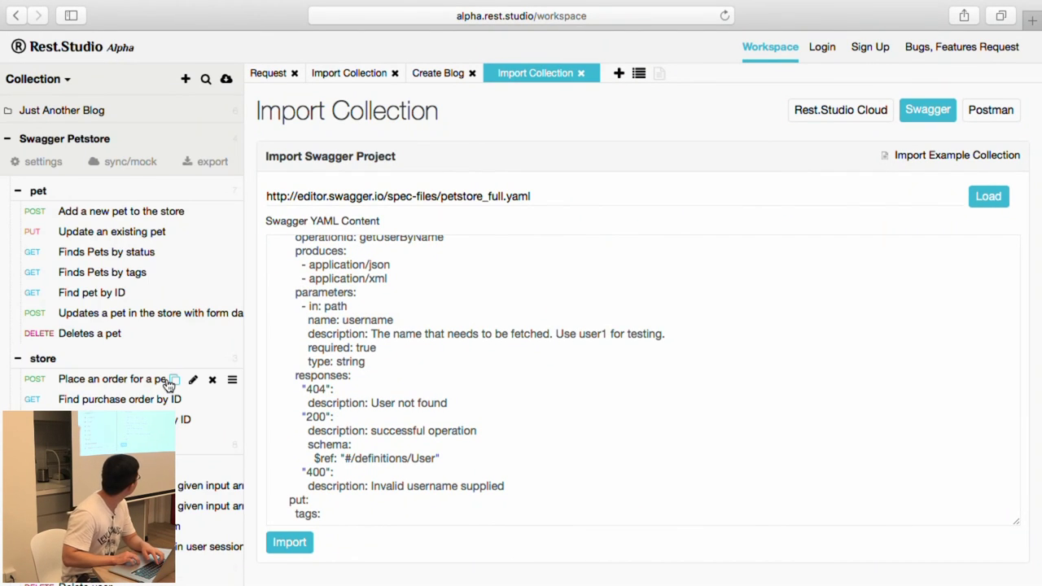
scroll(168, 384, "down", 5)
scroll(168, 384, "up", 5)
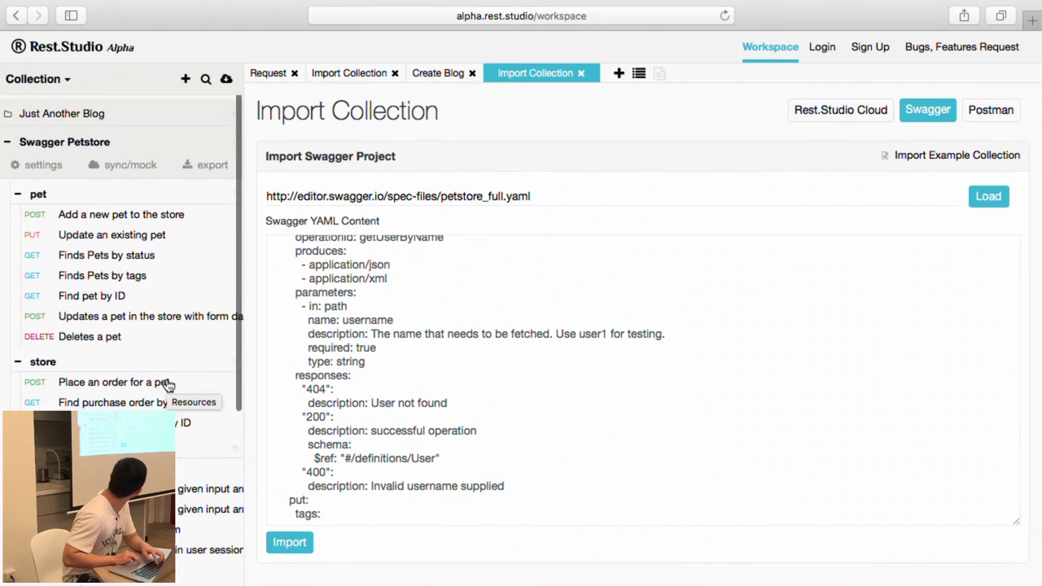
Open the Finds Pets by tags request of the Swagger Petstore collection and preview its documentation.
left_click(119, 272)
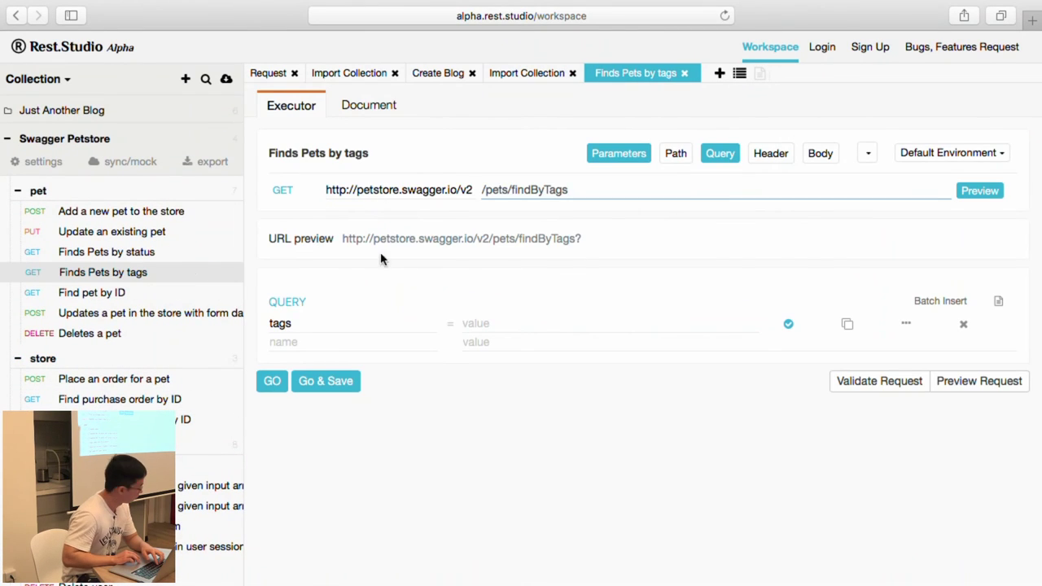
left_click(379, 117)
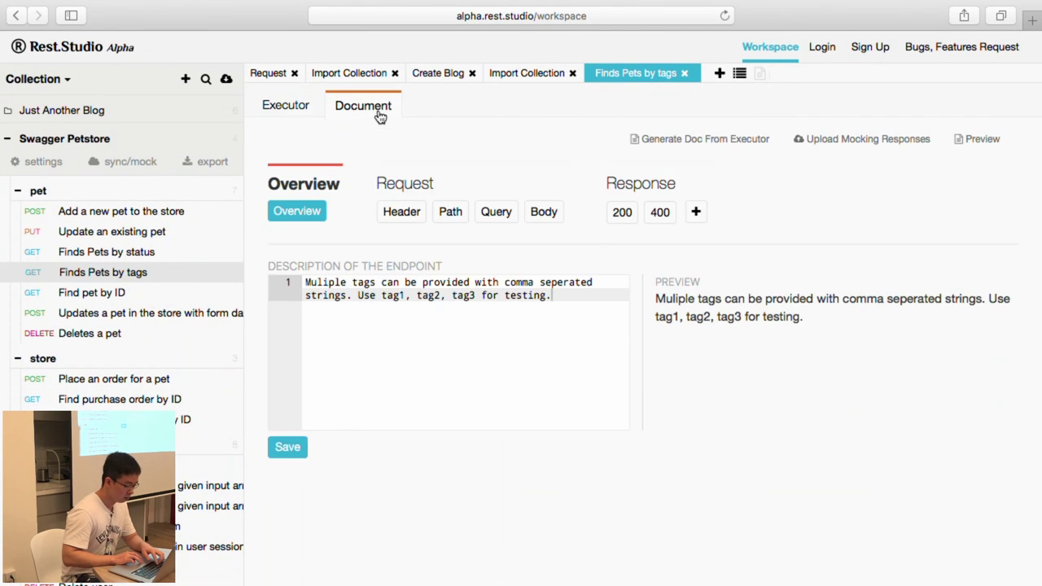
left_click(981, 145)
scroll(844, 343, "down", 5)
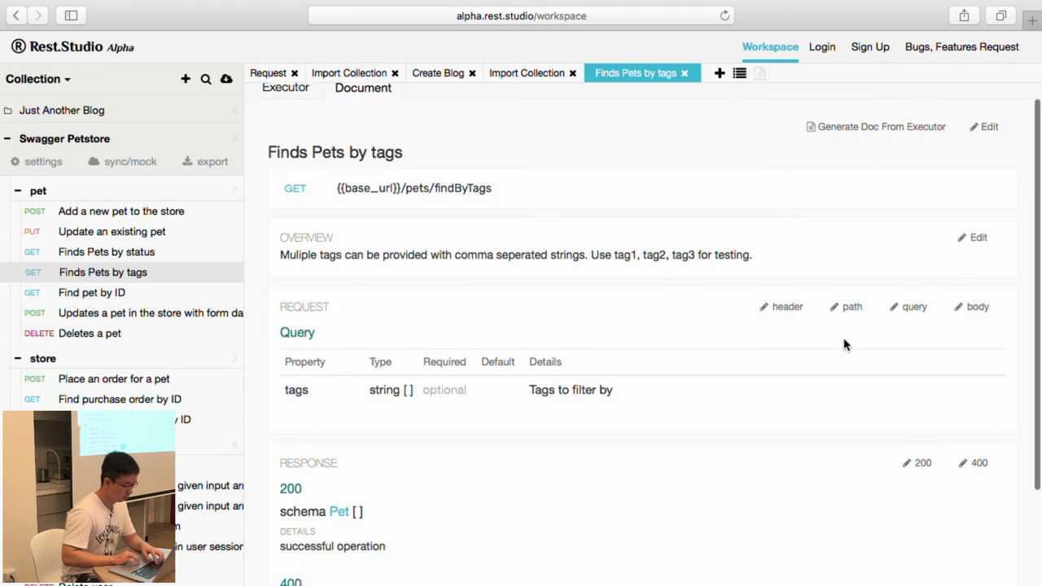
scroll(844, 343, "up", 5)
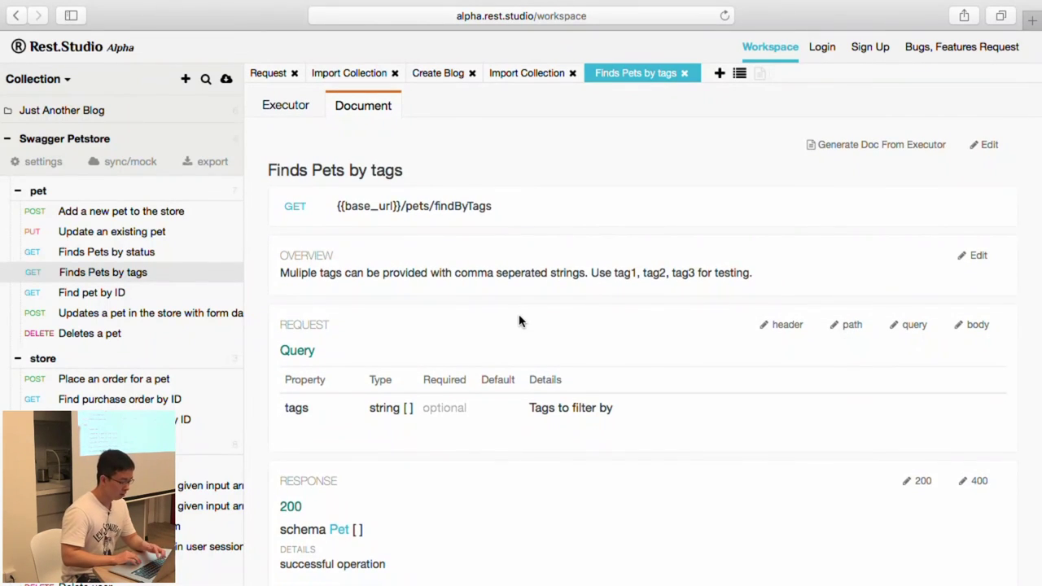
key("ctrl+Left")
key("ctrl+Right")
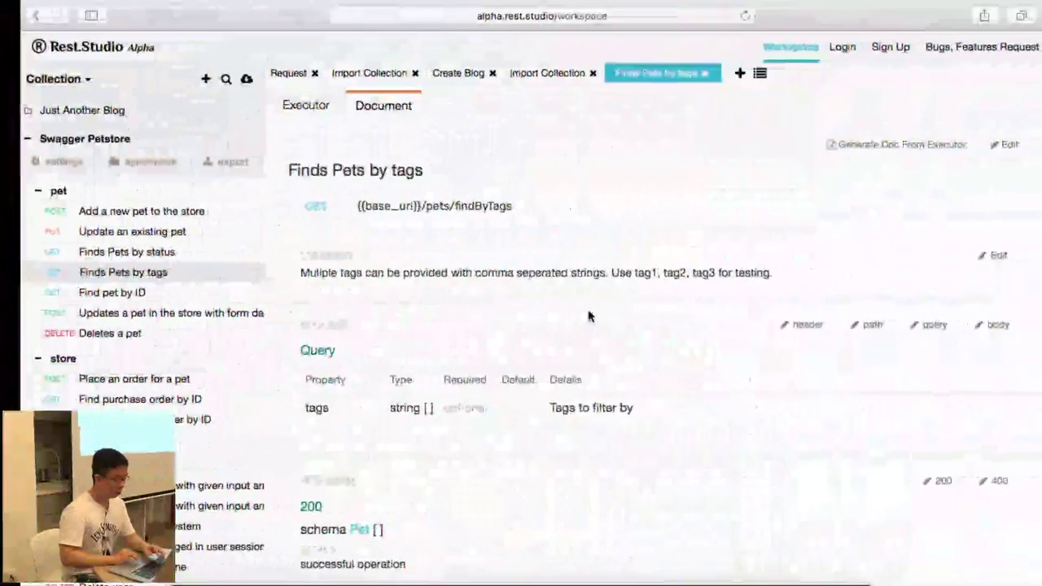